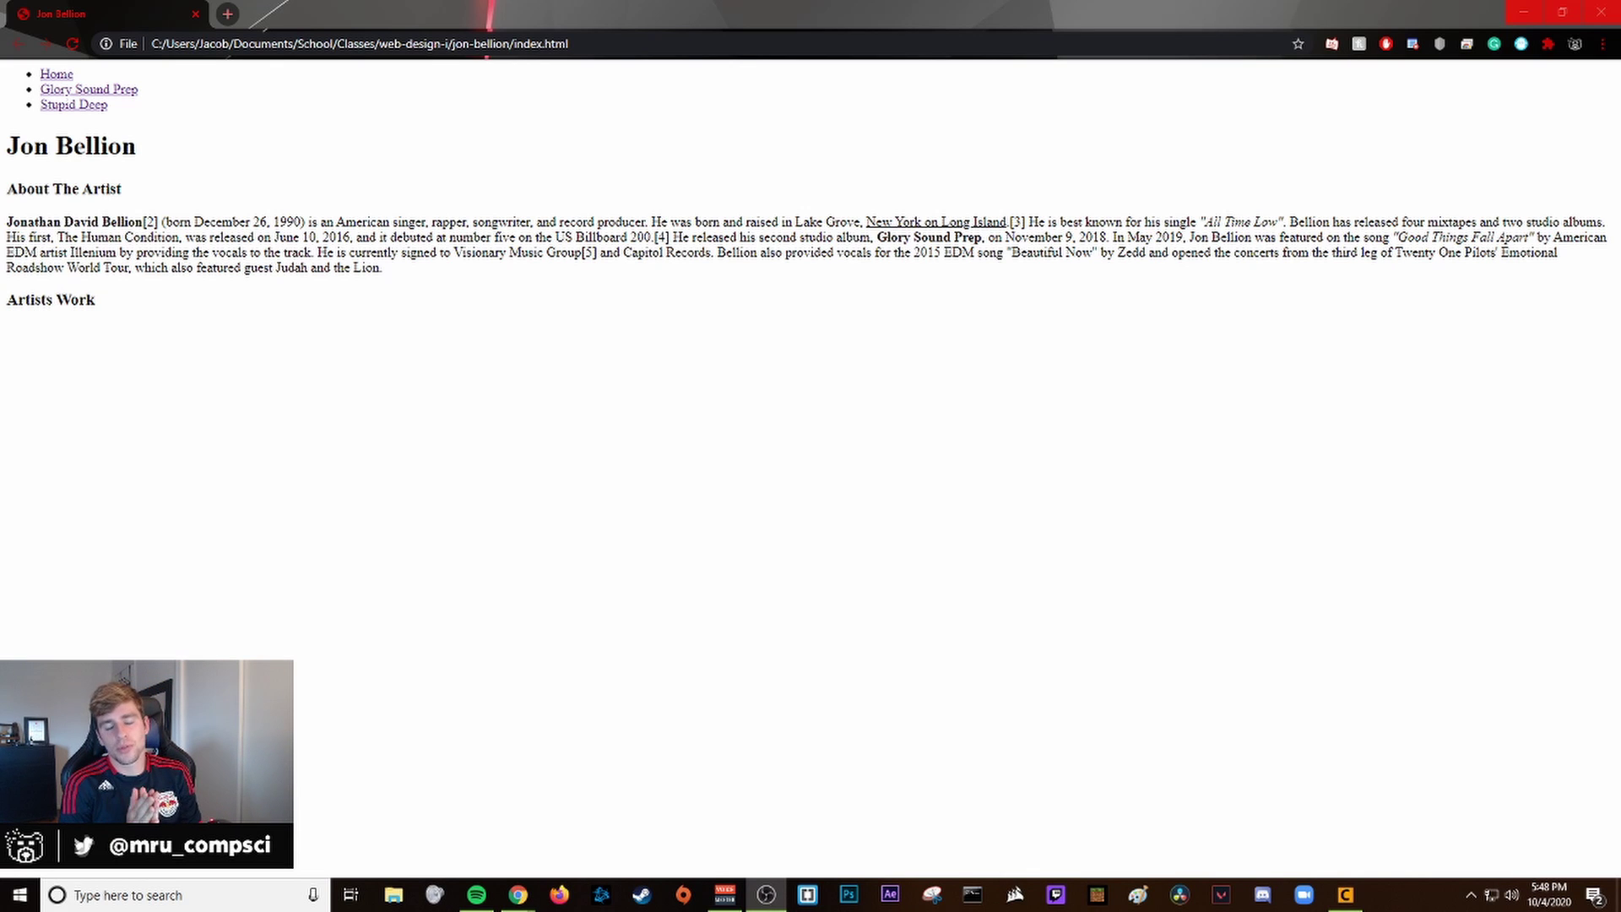
# Step: Preview the Jon Bellion page in Chrome, then return to index.html in Caret
pyautogui.hotkey('alt', 'Tab')
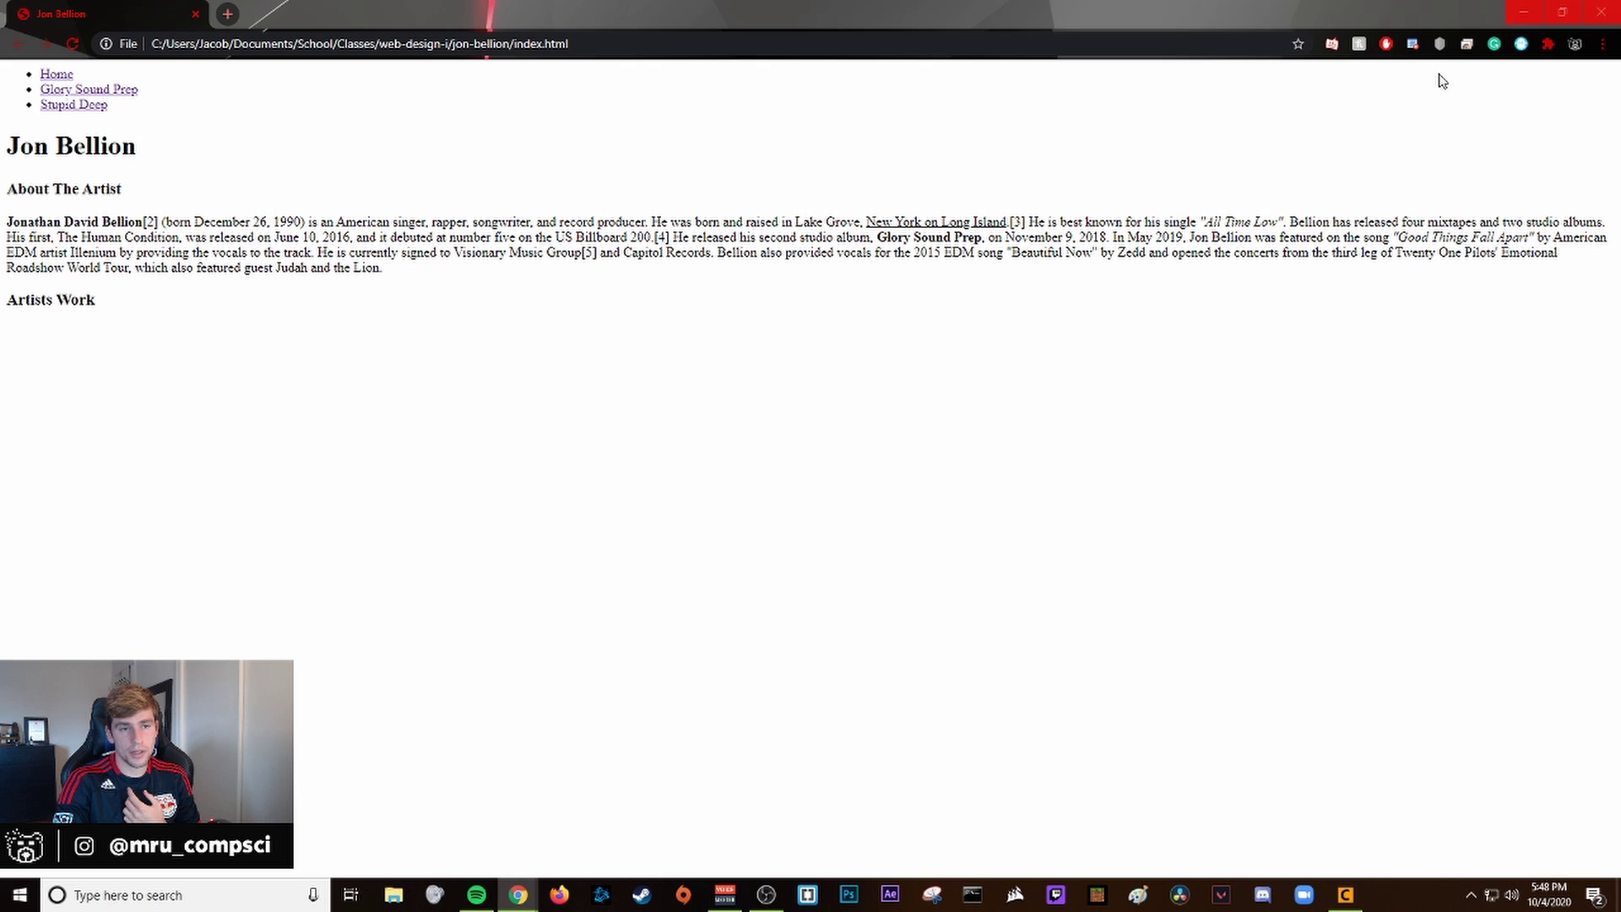
pyautogui.hotkey('alt', 'Tab')
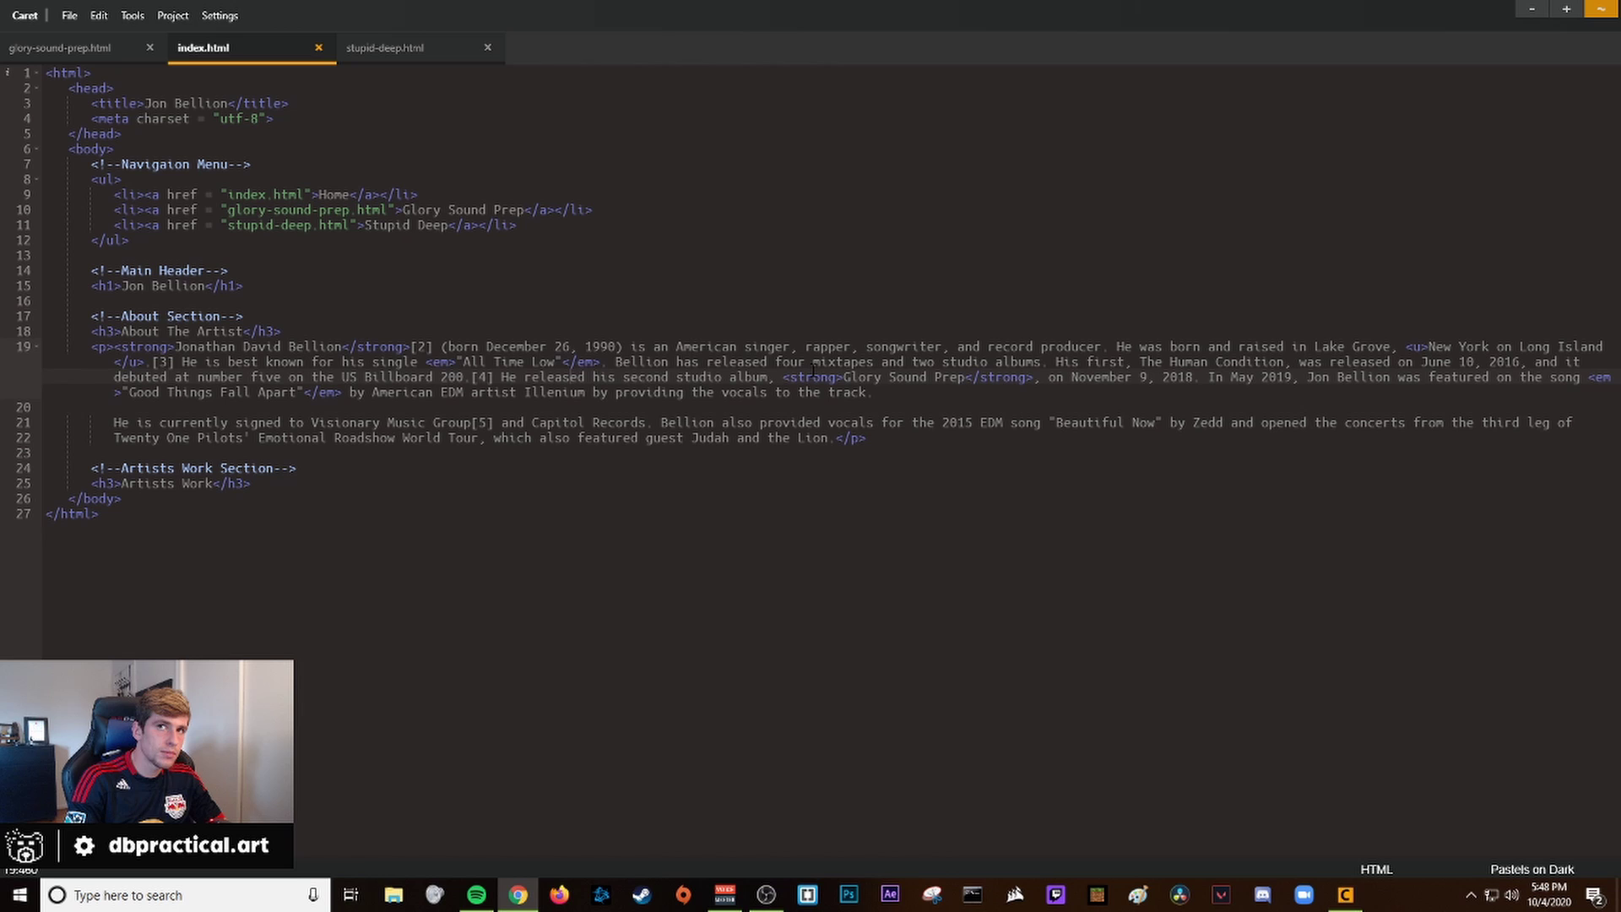
# Step: Insert an empty <ol></ol> on a new line beneath the Artists Work h3 heading
pyautogui.click(325, 482)
pyautogui.press('Return')
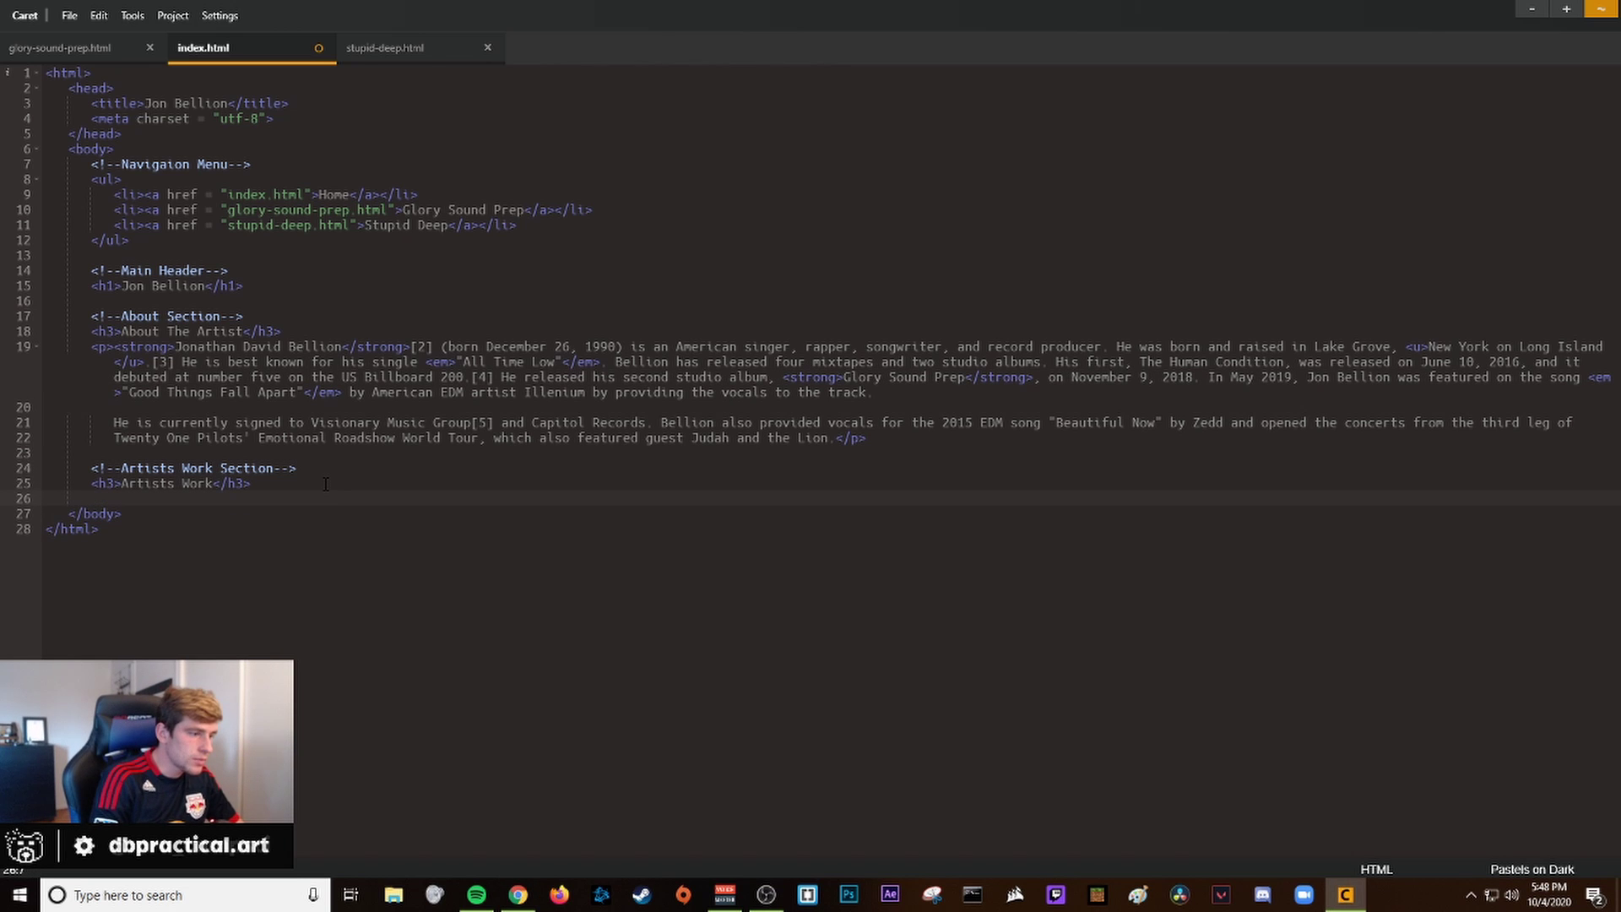
pyautogui.write('<o')
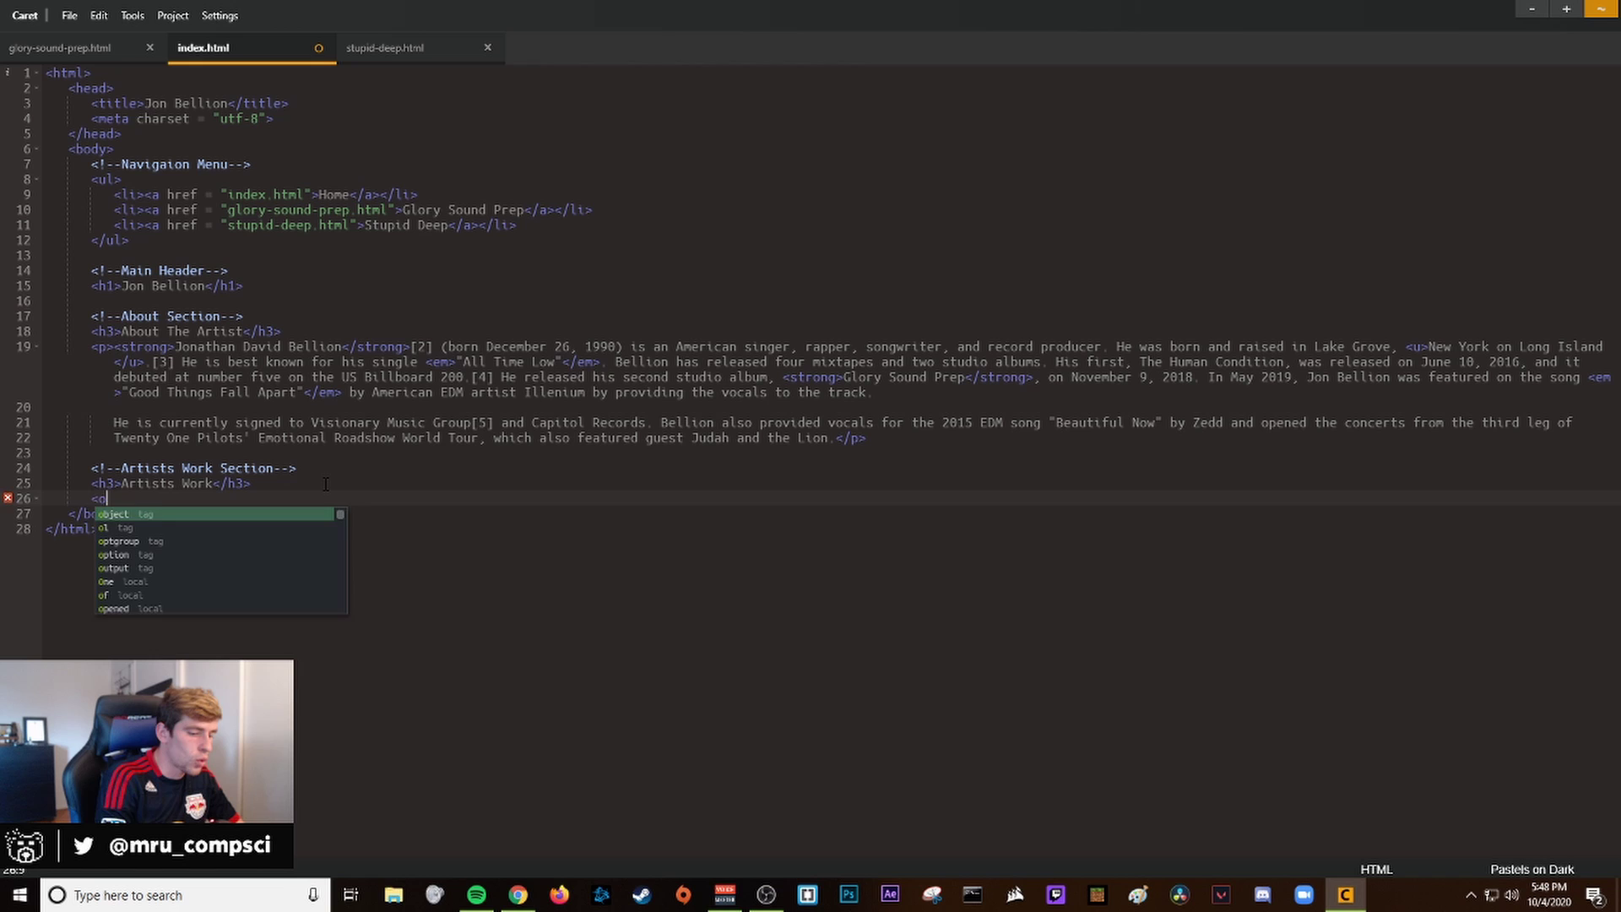
pyautogui.write('l></ol>')
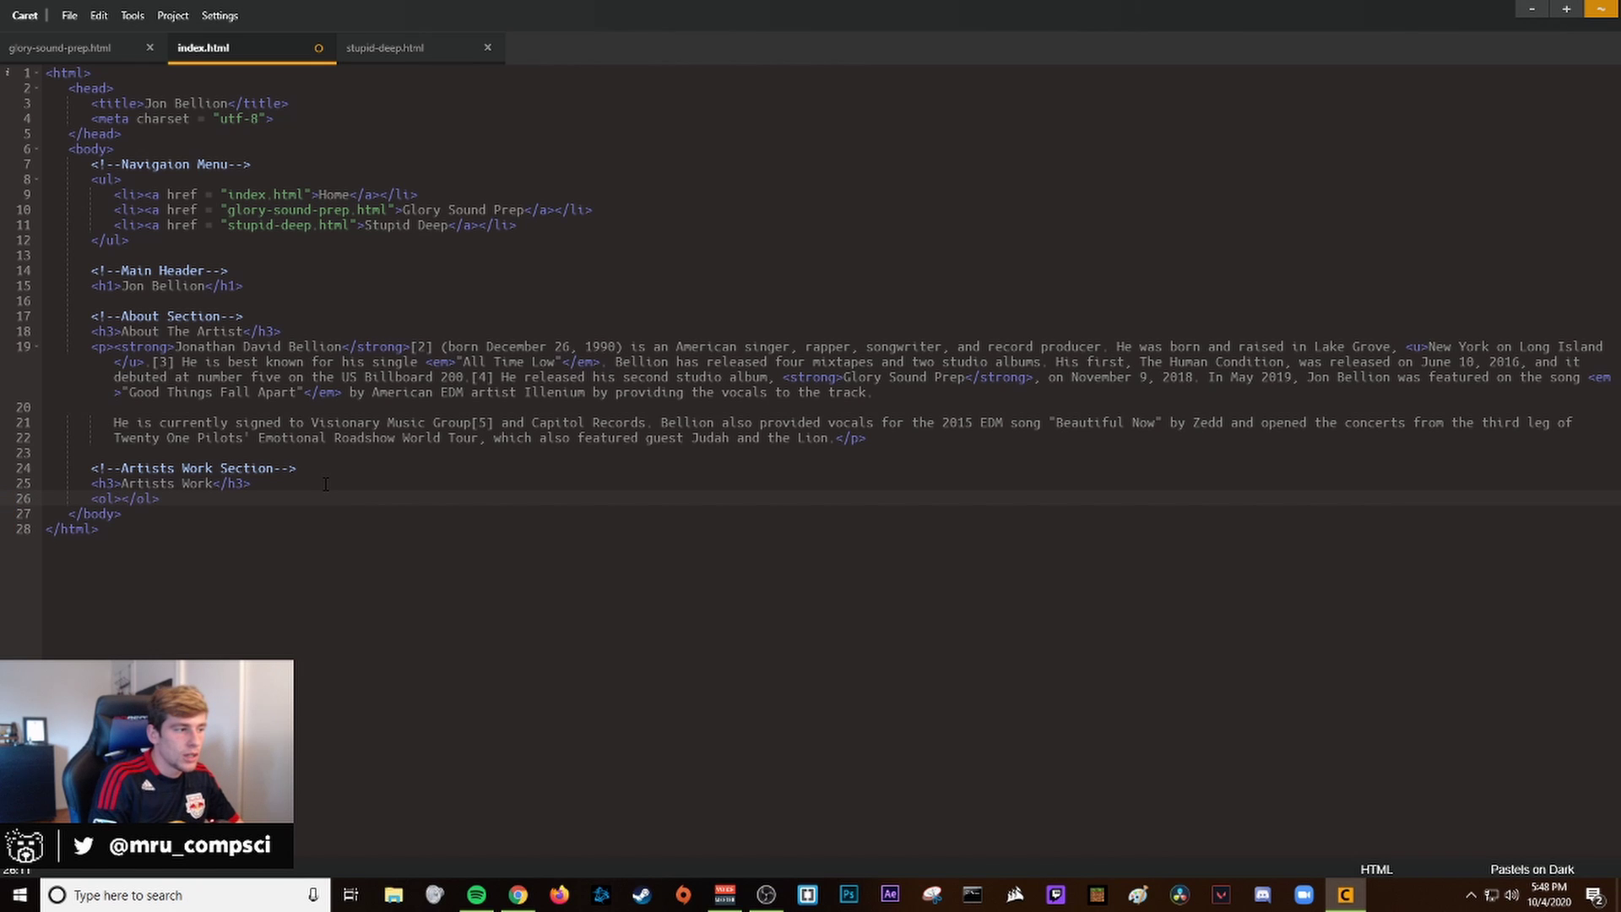
pyautogui.press('Return')
pyautogui.press('Return')
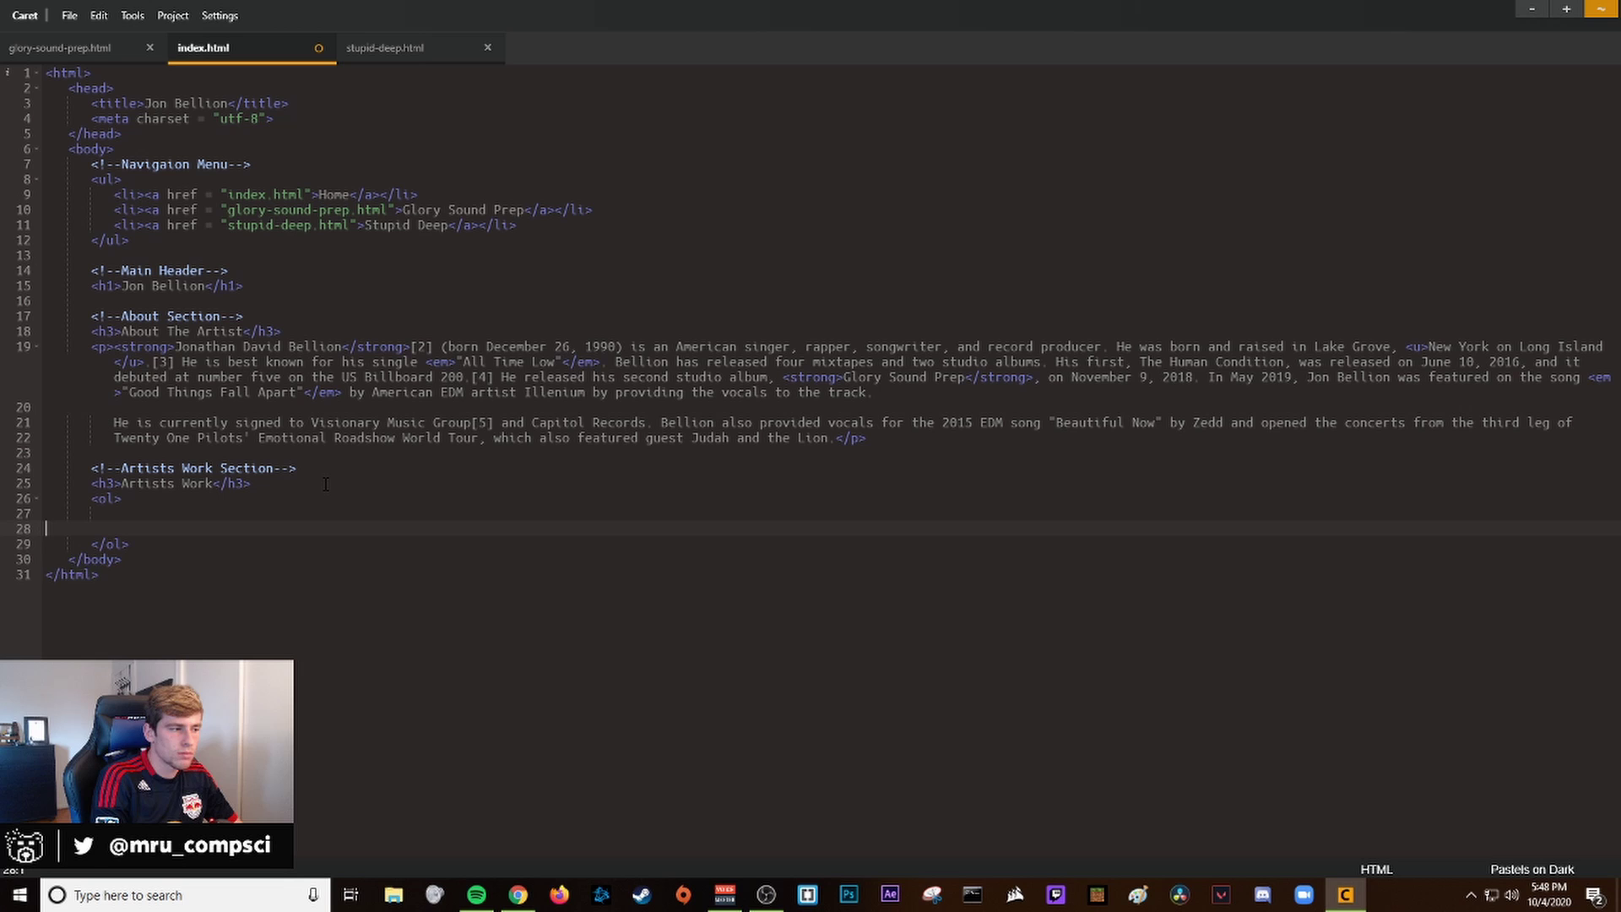
pyautogui.press('BackSpace')
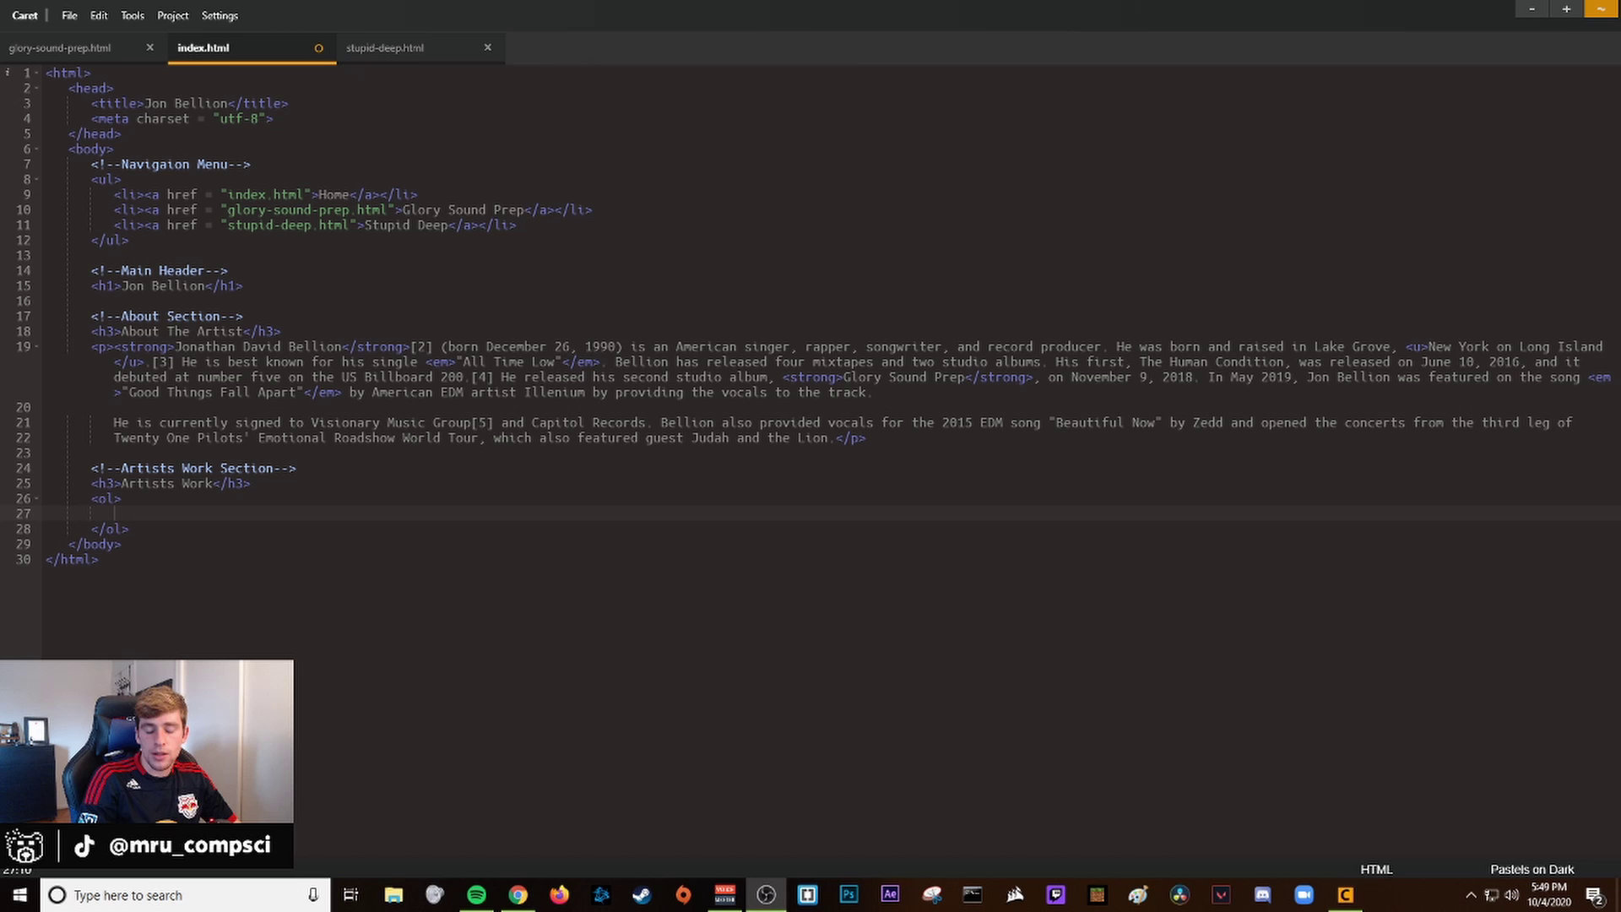
pyautogui.hotkey('alt', 'Tab')
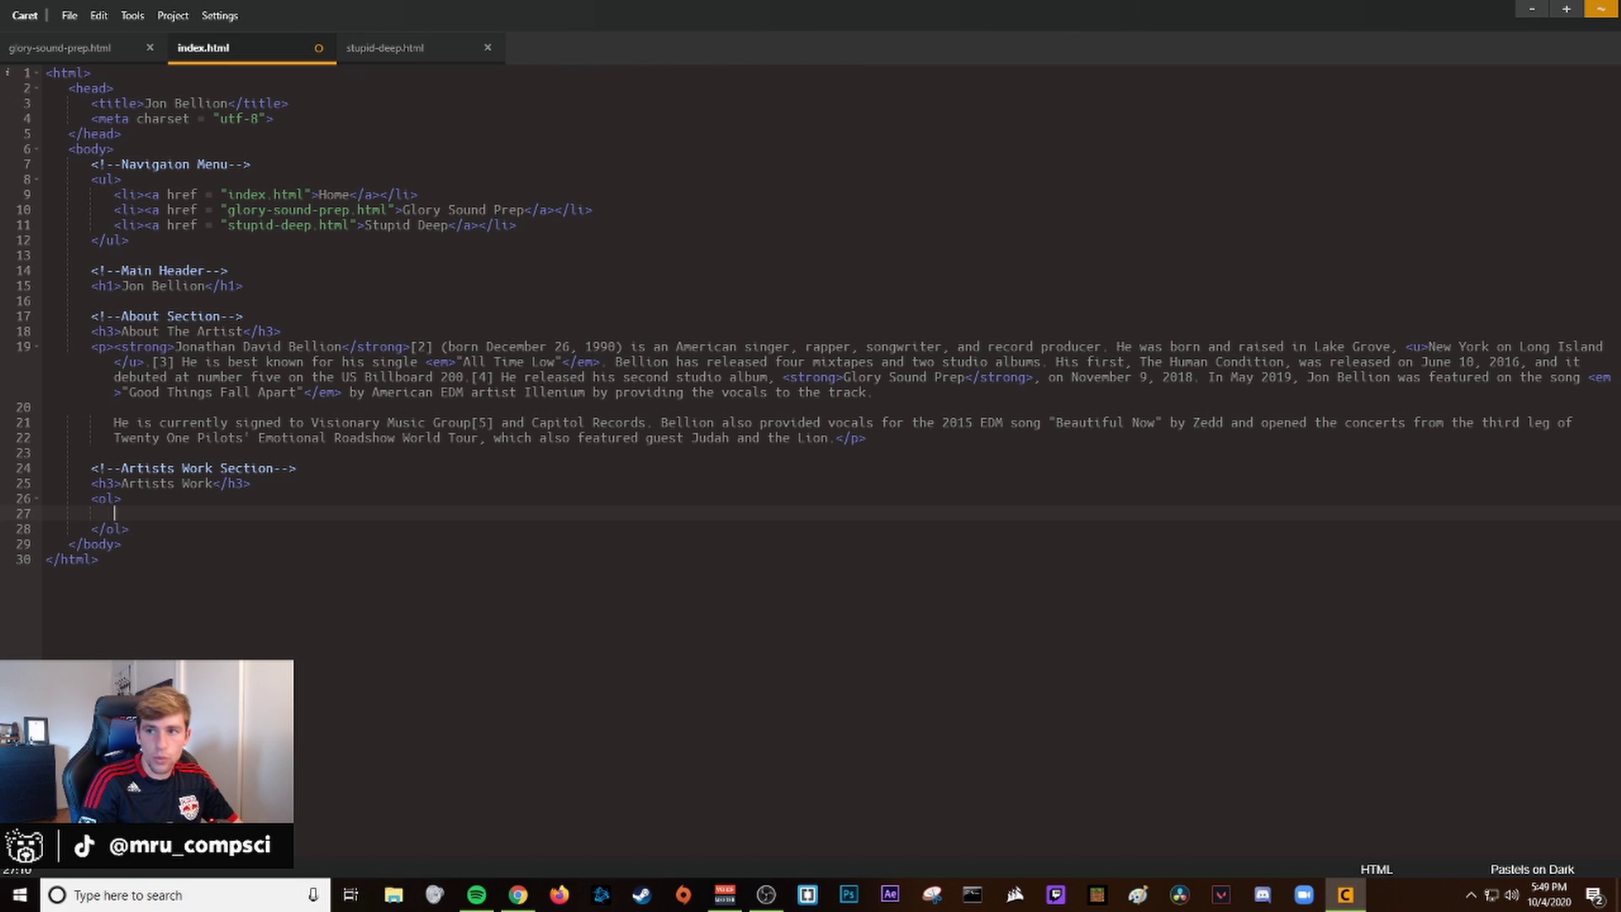
pyautogui.hotkey('alt', 'Tab')
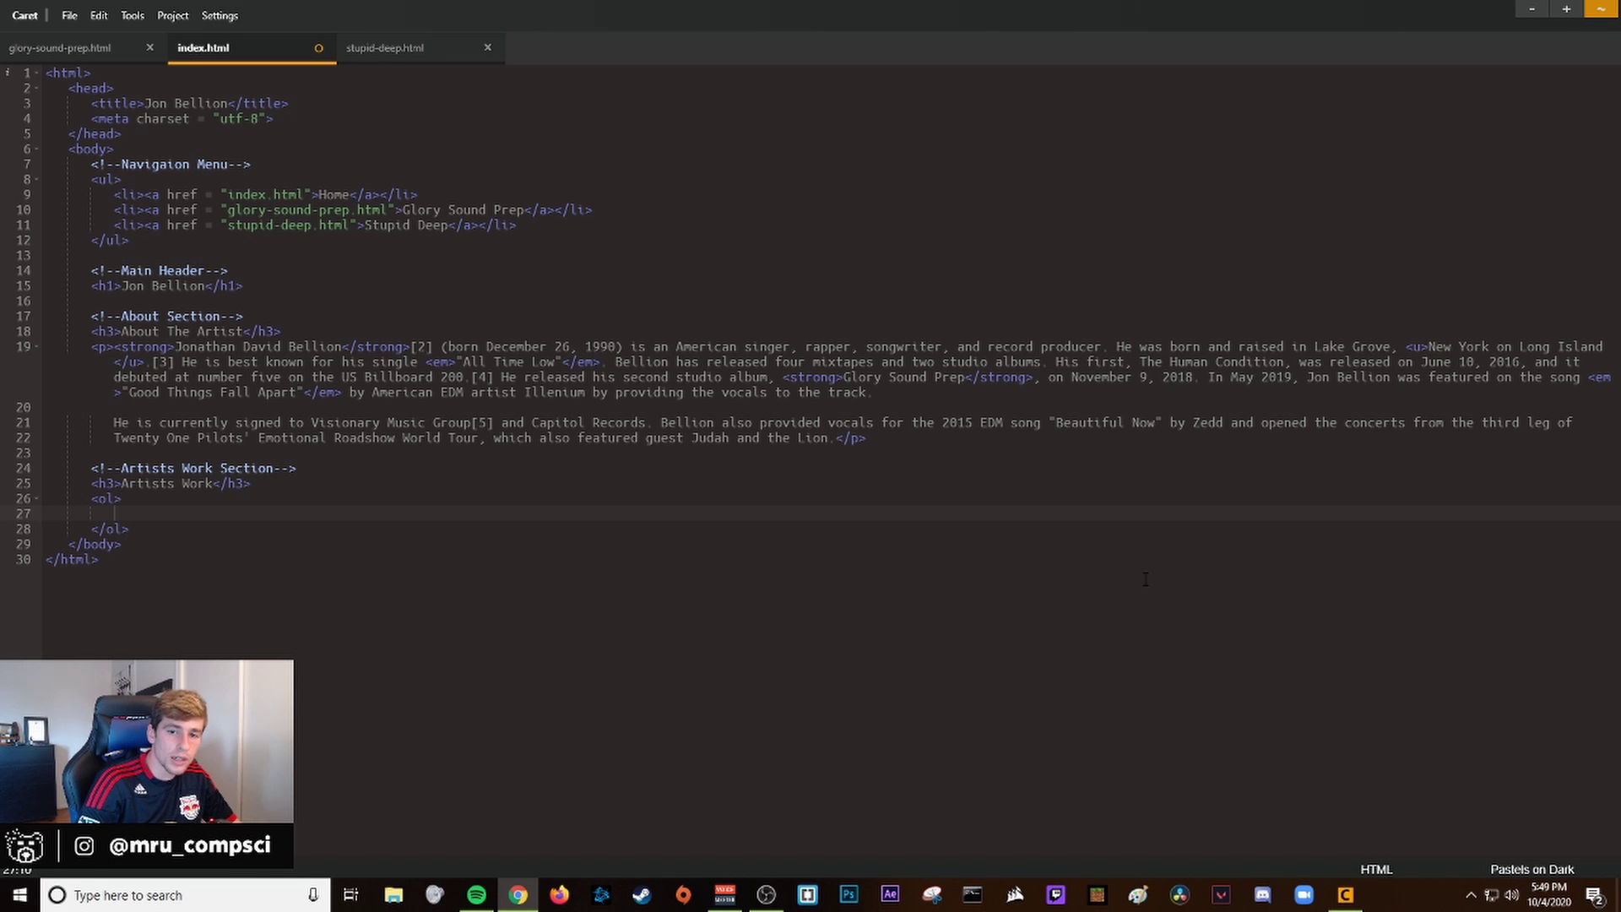
# Step: Copy the first empty <li></li> item and paste a duplicate on the line below
pyautogui.click(129, 518)
pyautogui.write('<li')
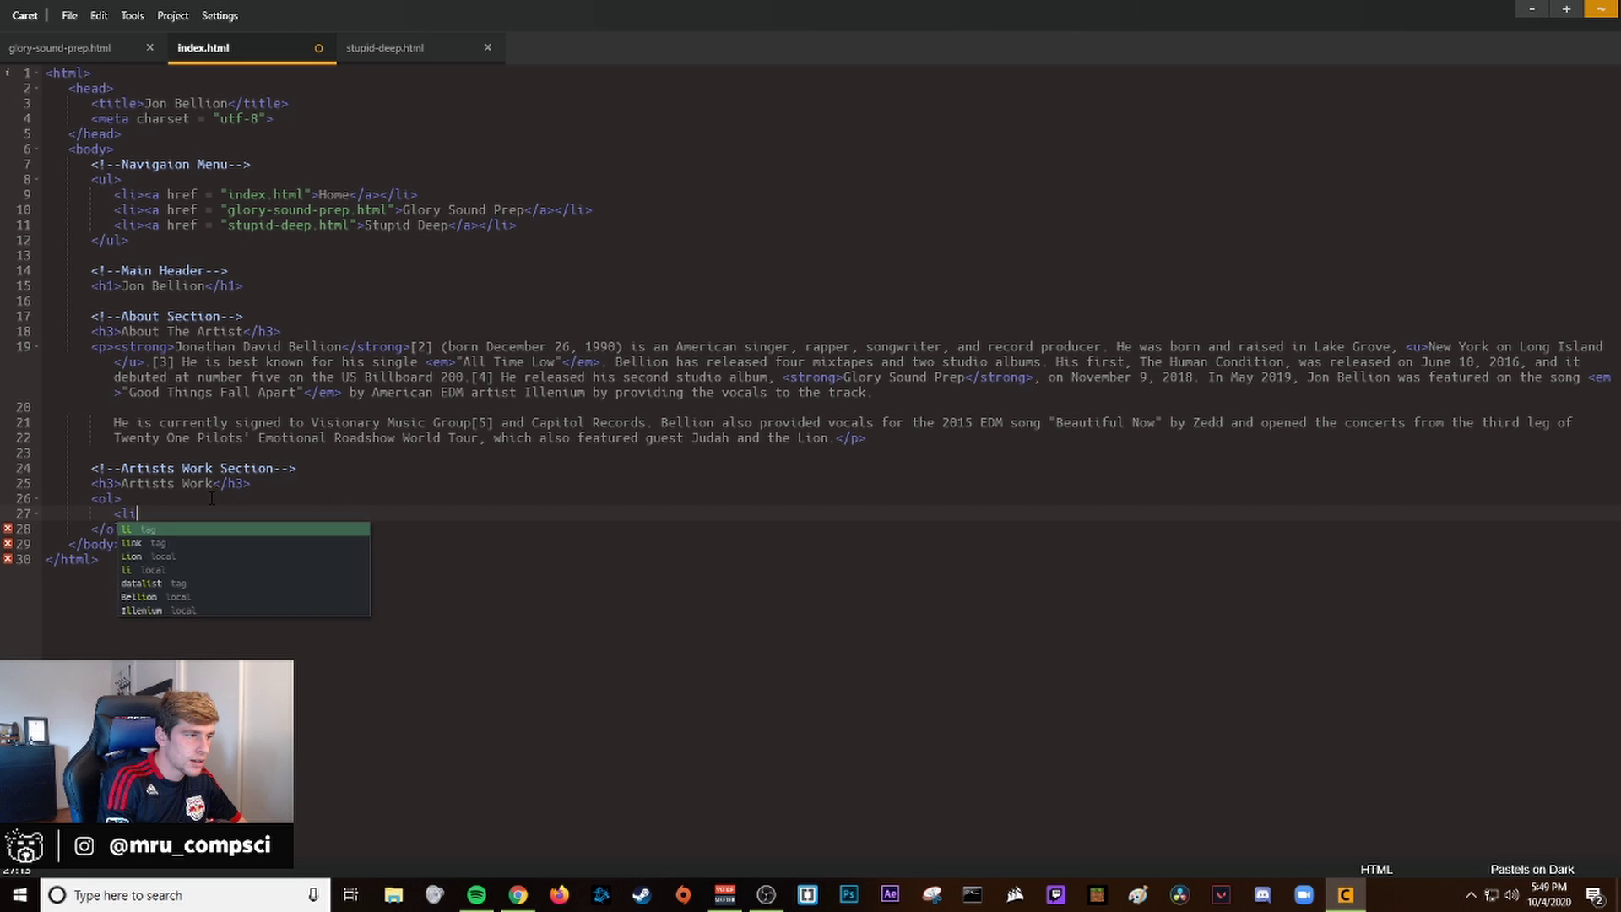
pyautogui.write('></li>')
pyautogui.moveTo(129, 530)
pyautogui.mouseDown()
pyautogui.moveTo(159, 519)
pyautogui.moveTo(114, 515)
pyautogui.mouseUp()
pyautogui.hotkey('ctrl', 'c')
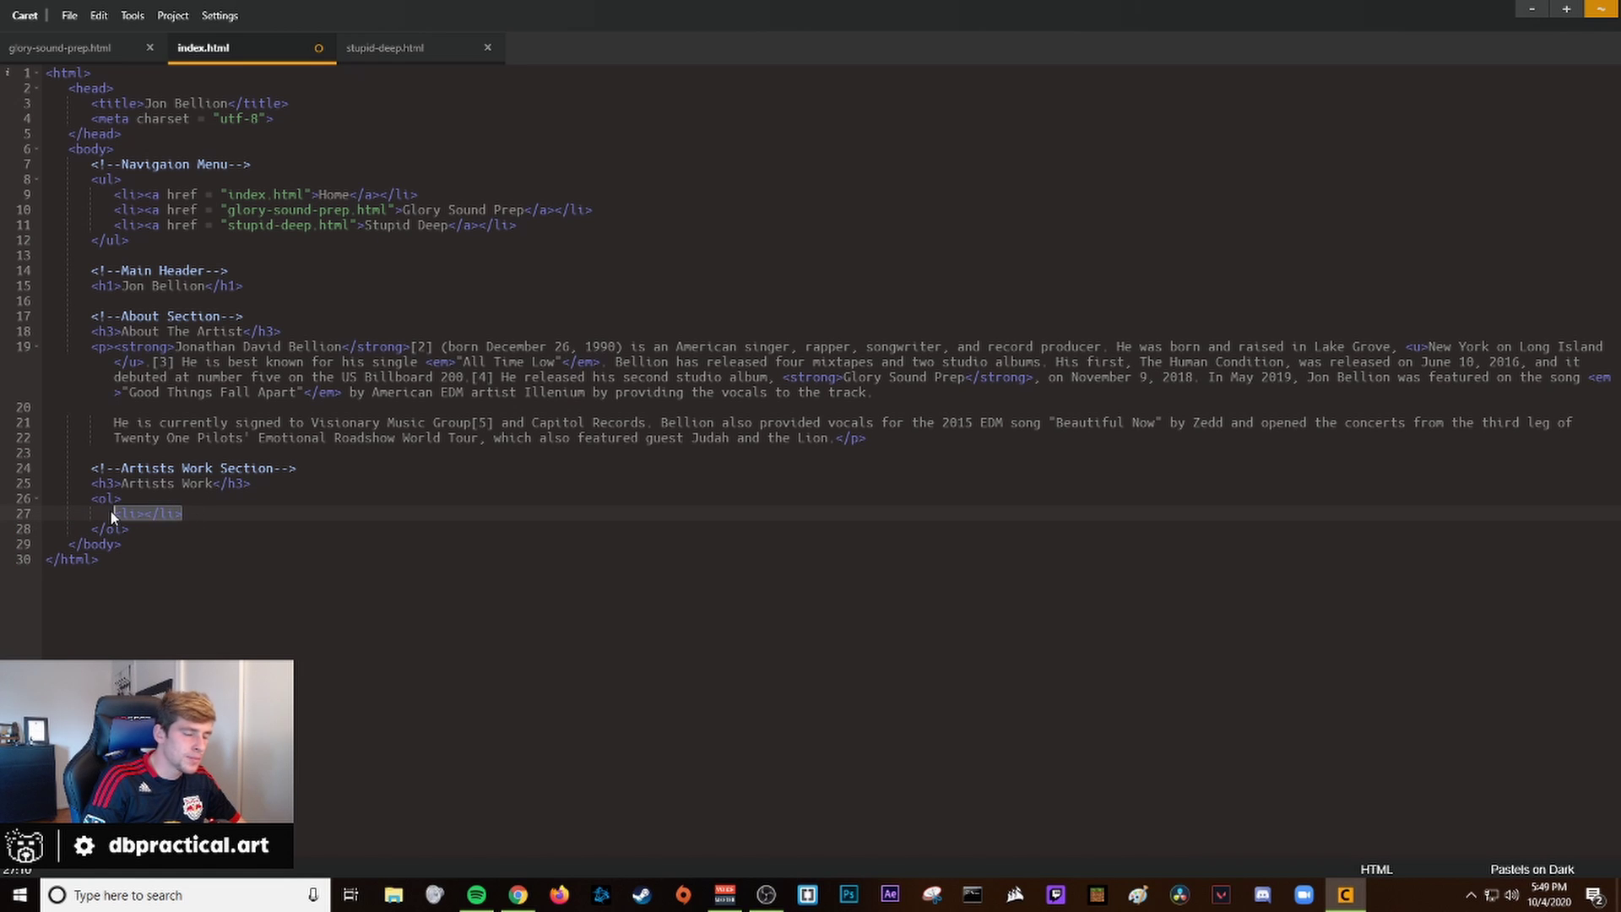
pyautogui.click(201, 518)
pyautogui.press('Return')
pyautogui.hotkey('ctrl', 'v')
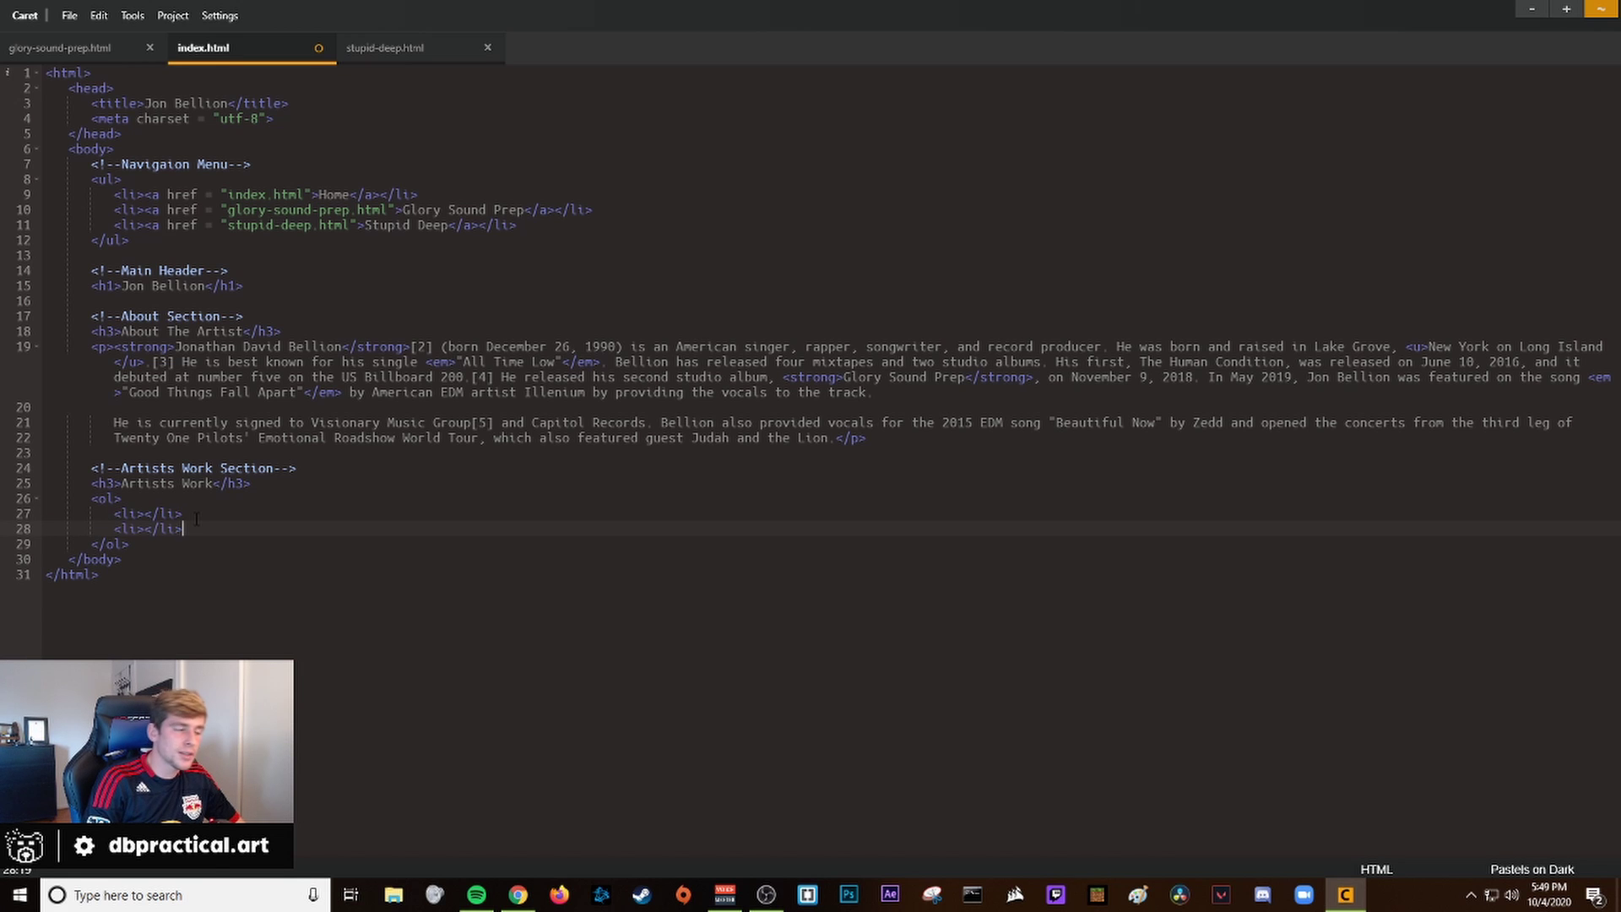
# Step: Paste four more empty <li></li> items on new lines, making six in total
pyautogui.press('Return')
pyautogui.hotkey('ctrl', 'v')
pyautogui.press('Return')
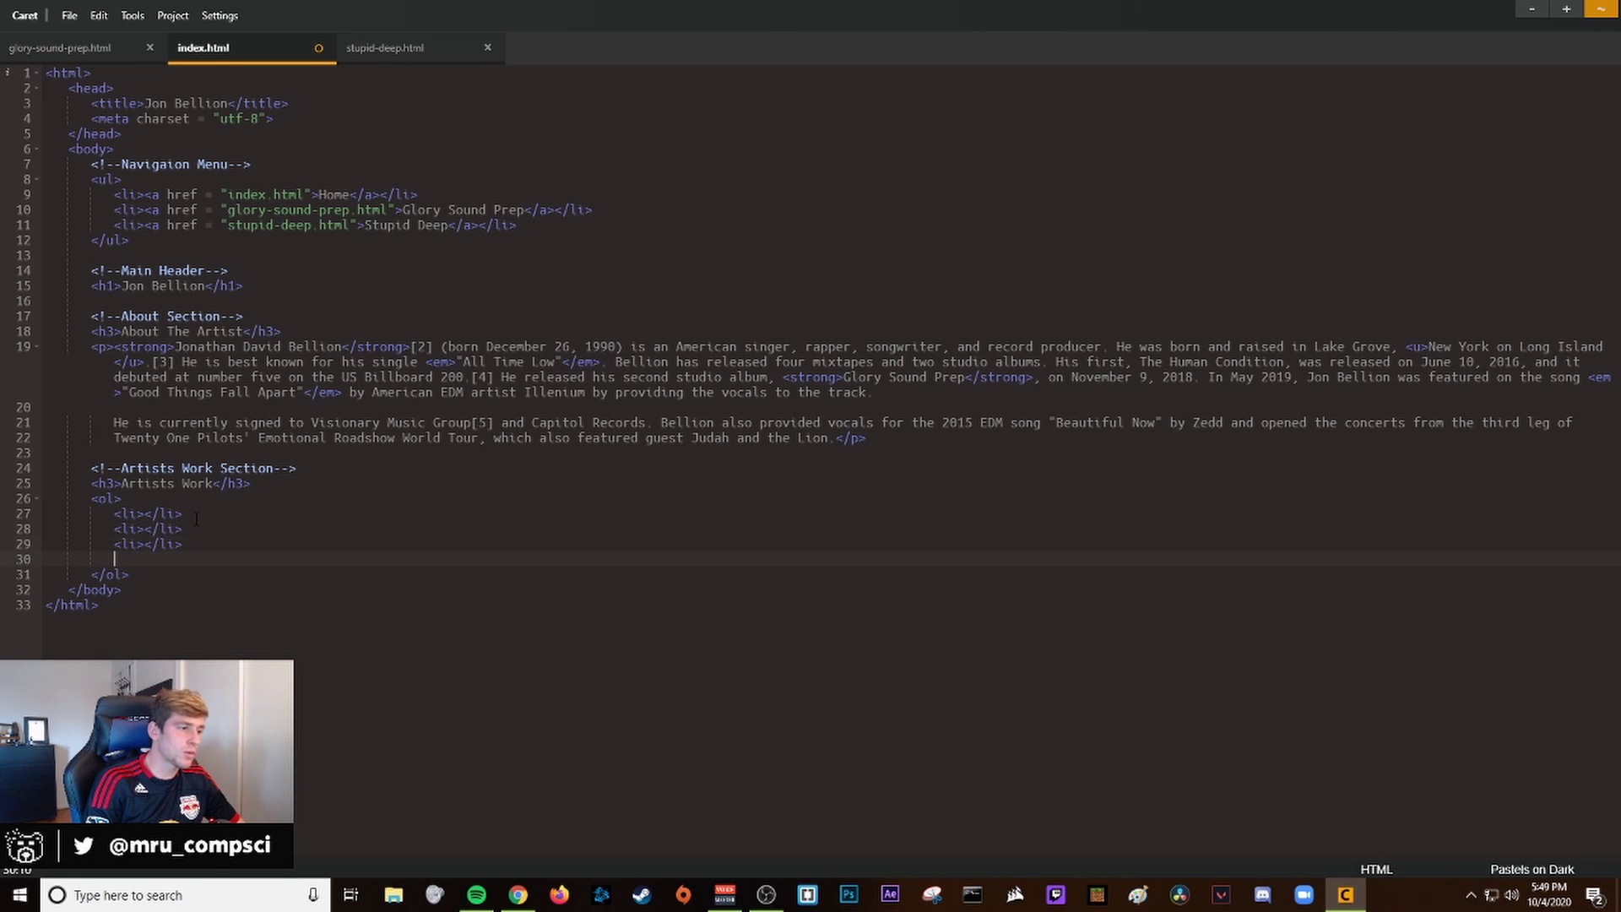
pyautogui.hotkey('ctrl', 'v')
pyautogui.press('Return')
pyautogui.hotkey('ctrl', 'v')
pyautogui.press('Return')
pyautogui.hotkey('ctrl', 'v')
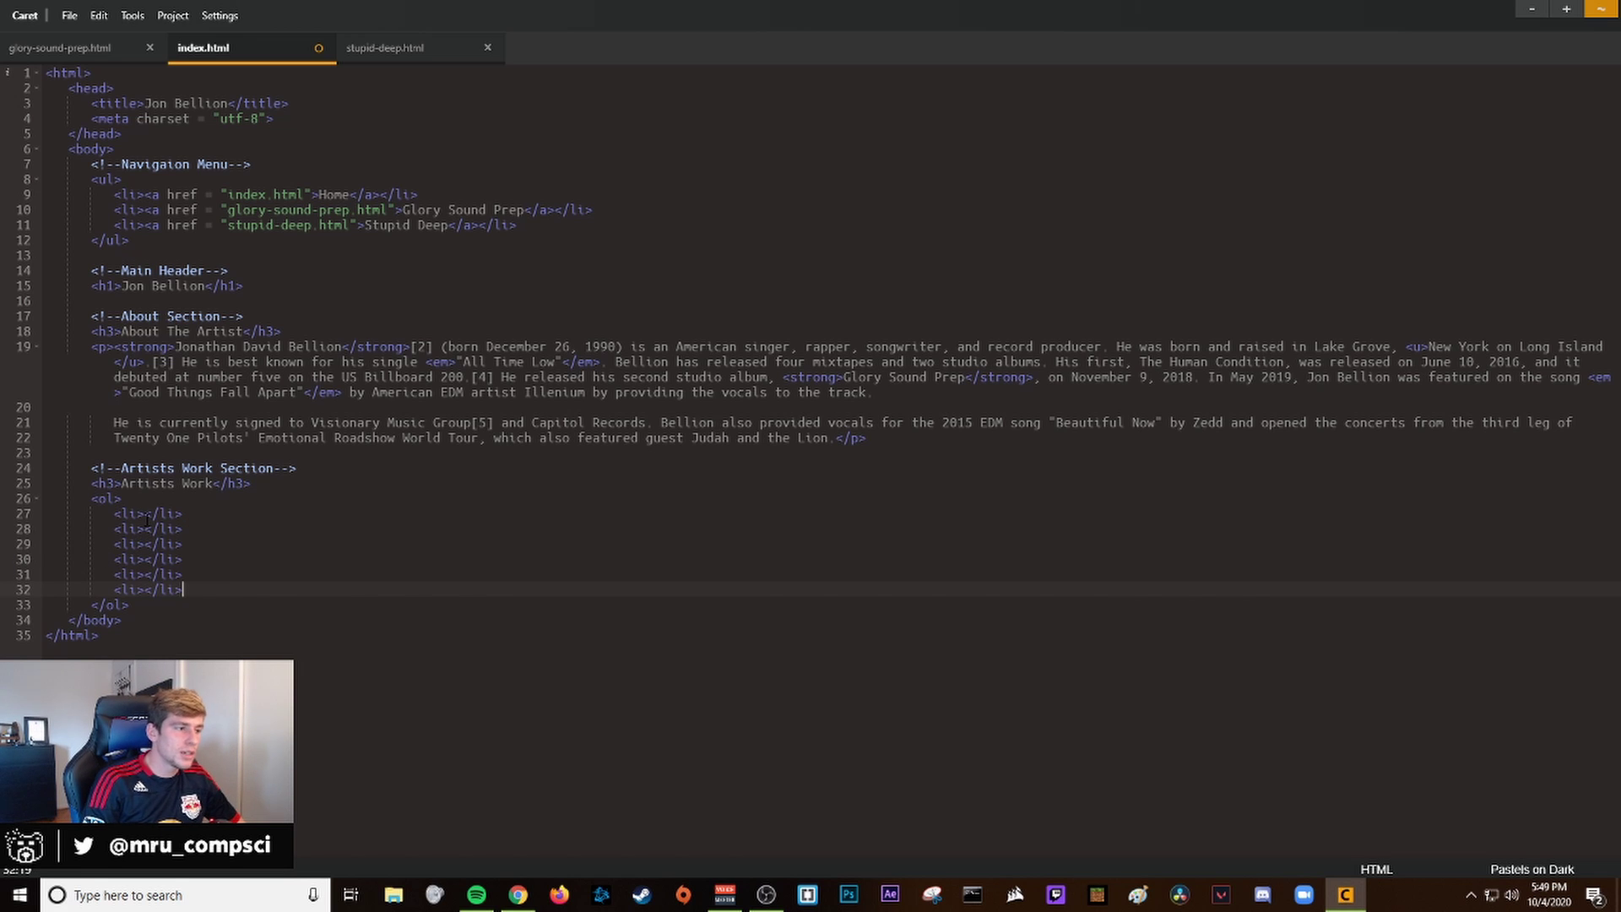
pyautogui.write('Scat')
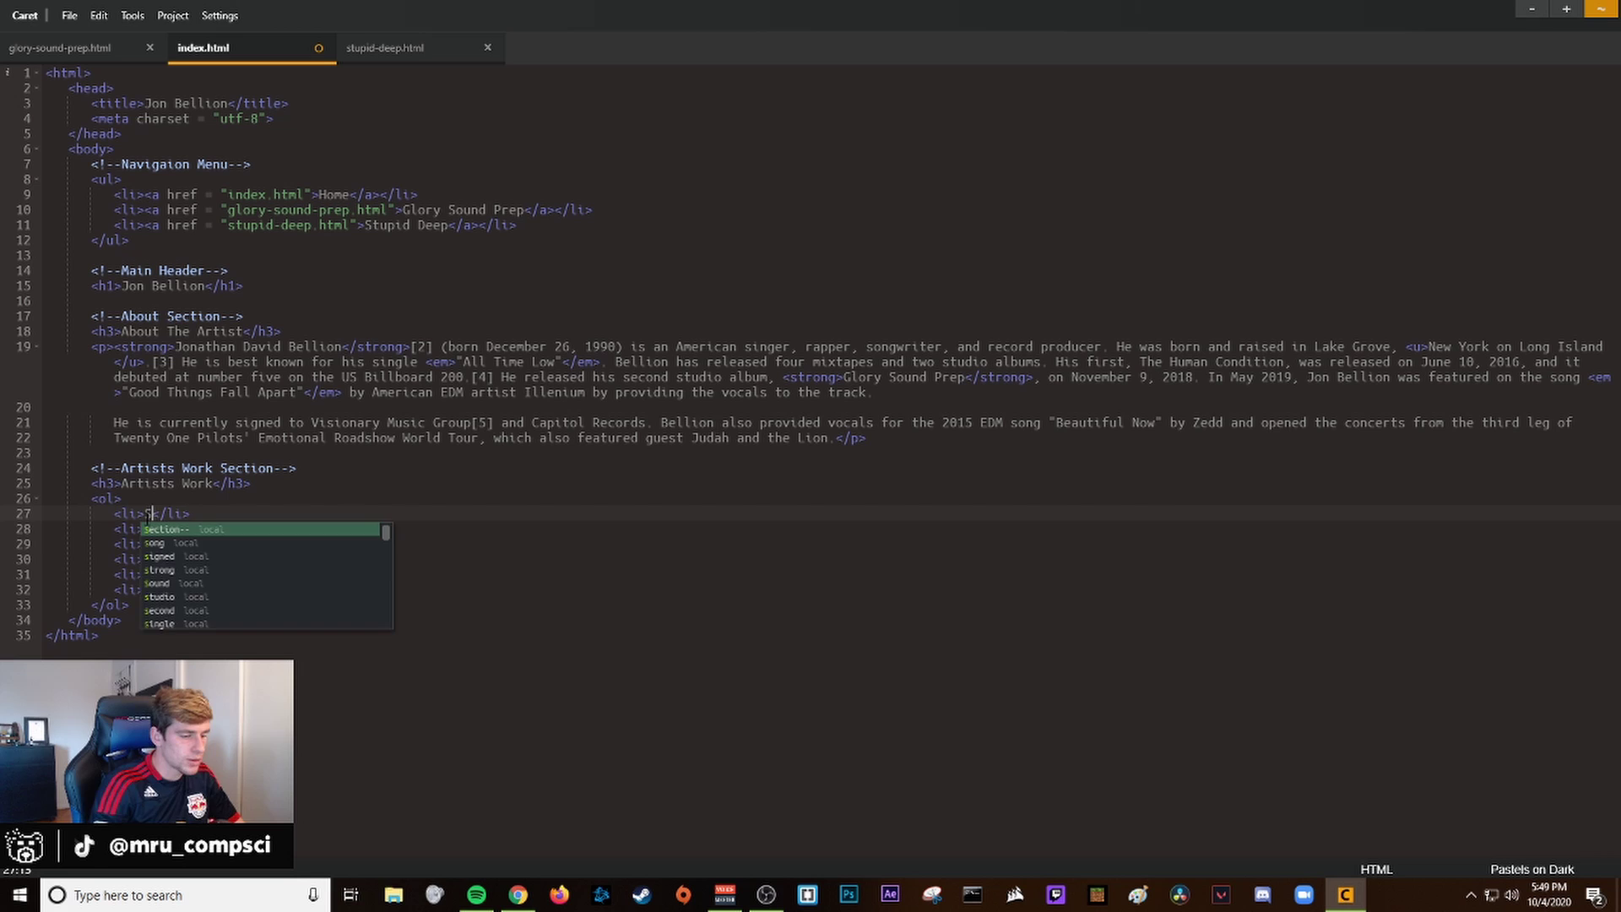
pyautogui.write('tered Tho')
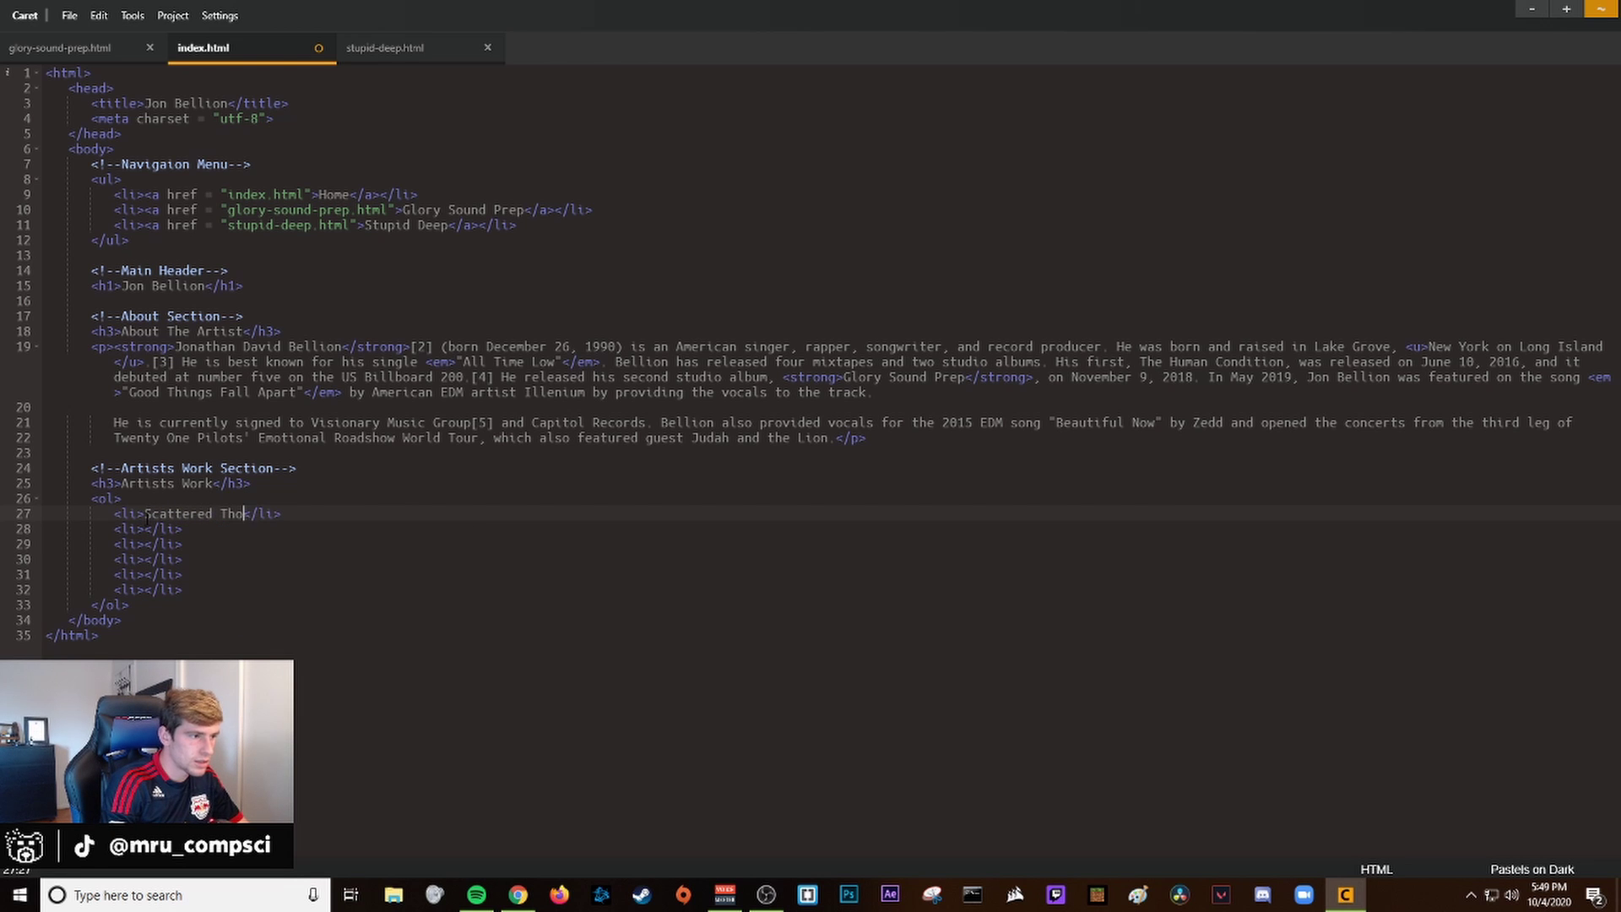
pyautogui.write('ughts Vol.')
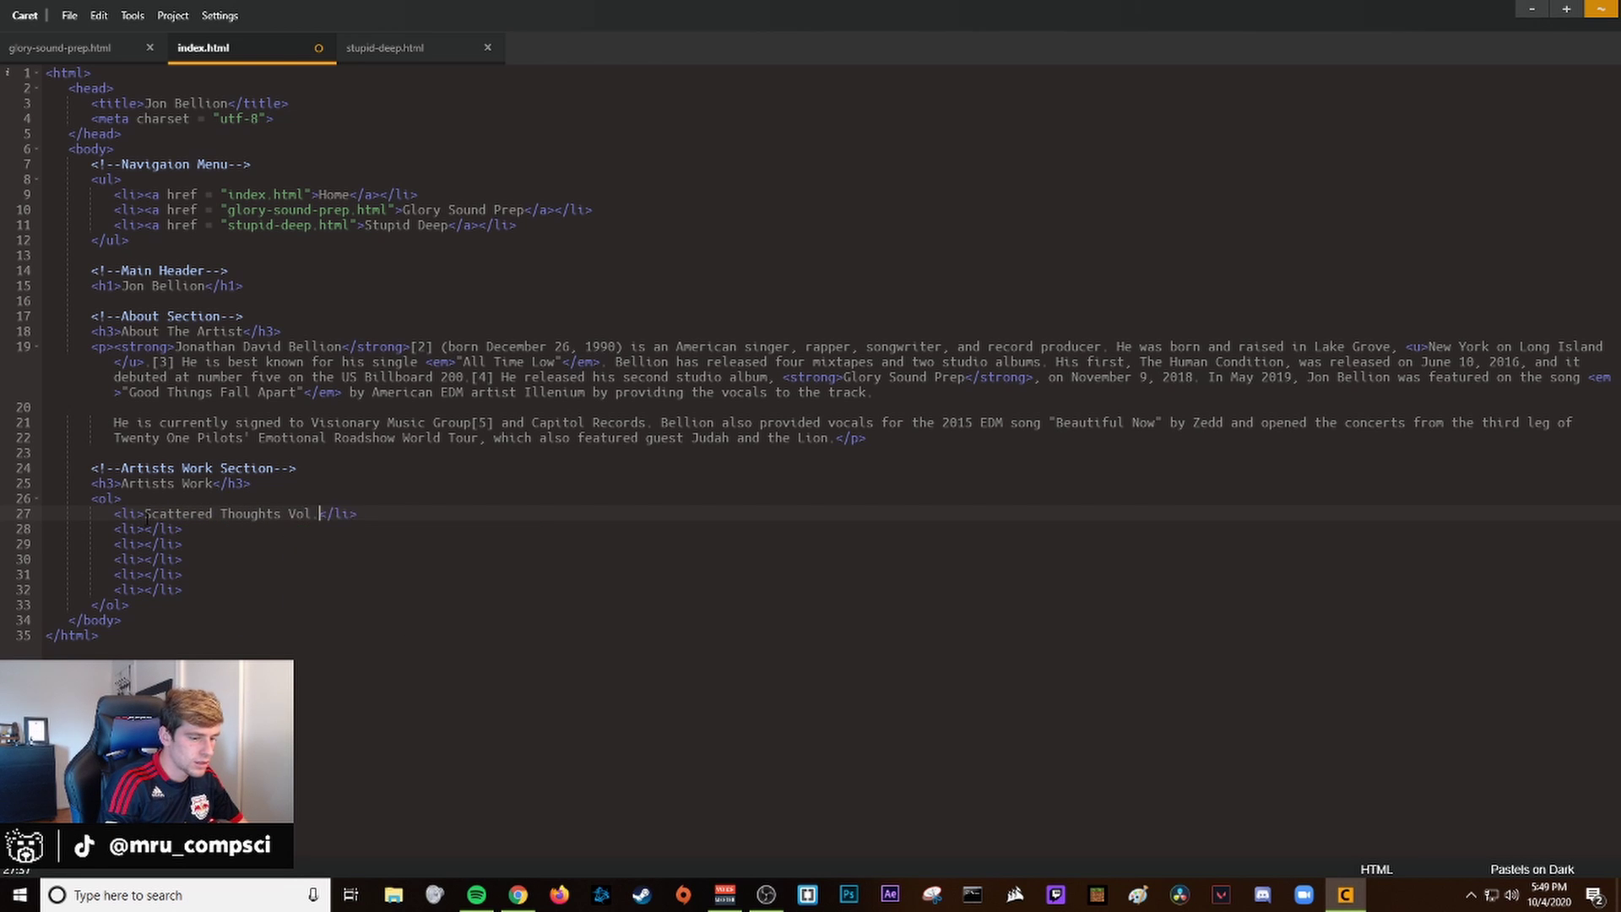
pyautogui.write(' 1')
# Step: Type album titles into the list items on lines 28–32, ending with Glory Sound Prep, and save
pyautogui.click(143, 529)
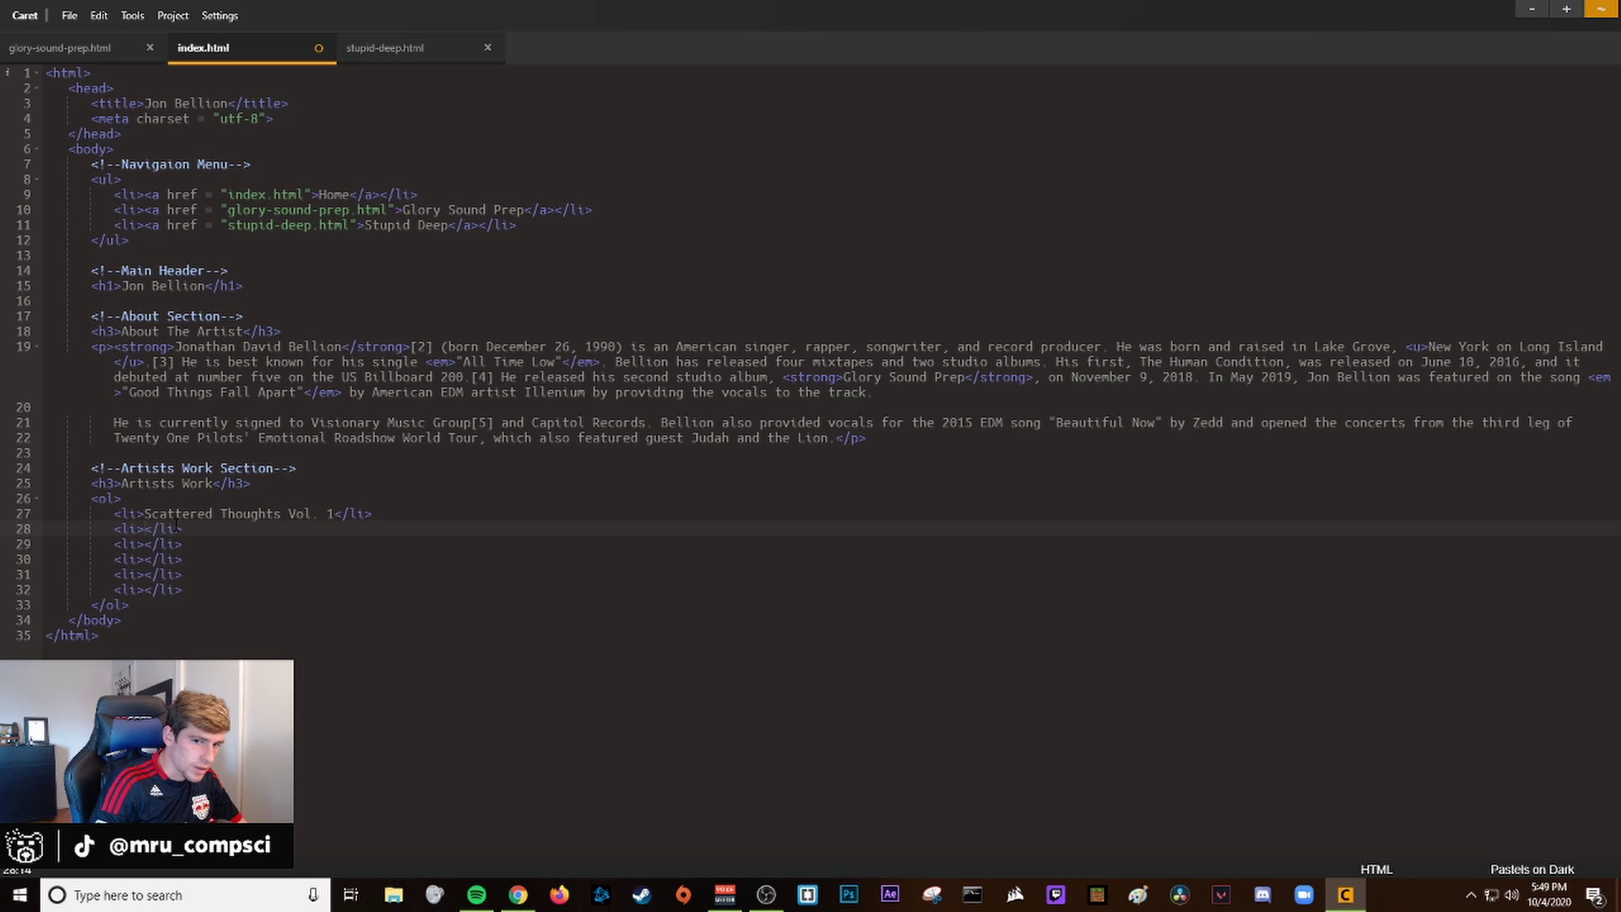
pyautogui.write('Translate')
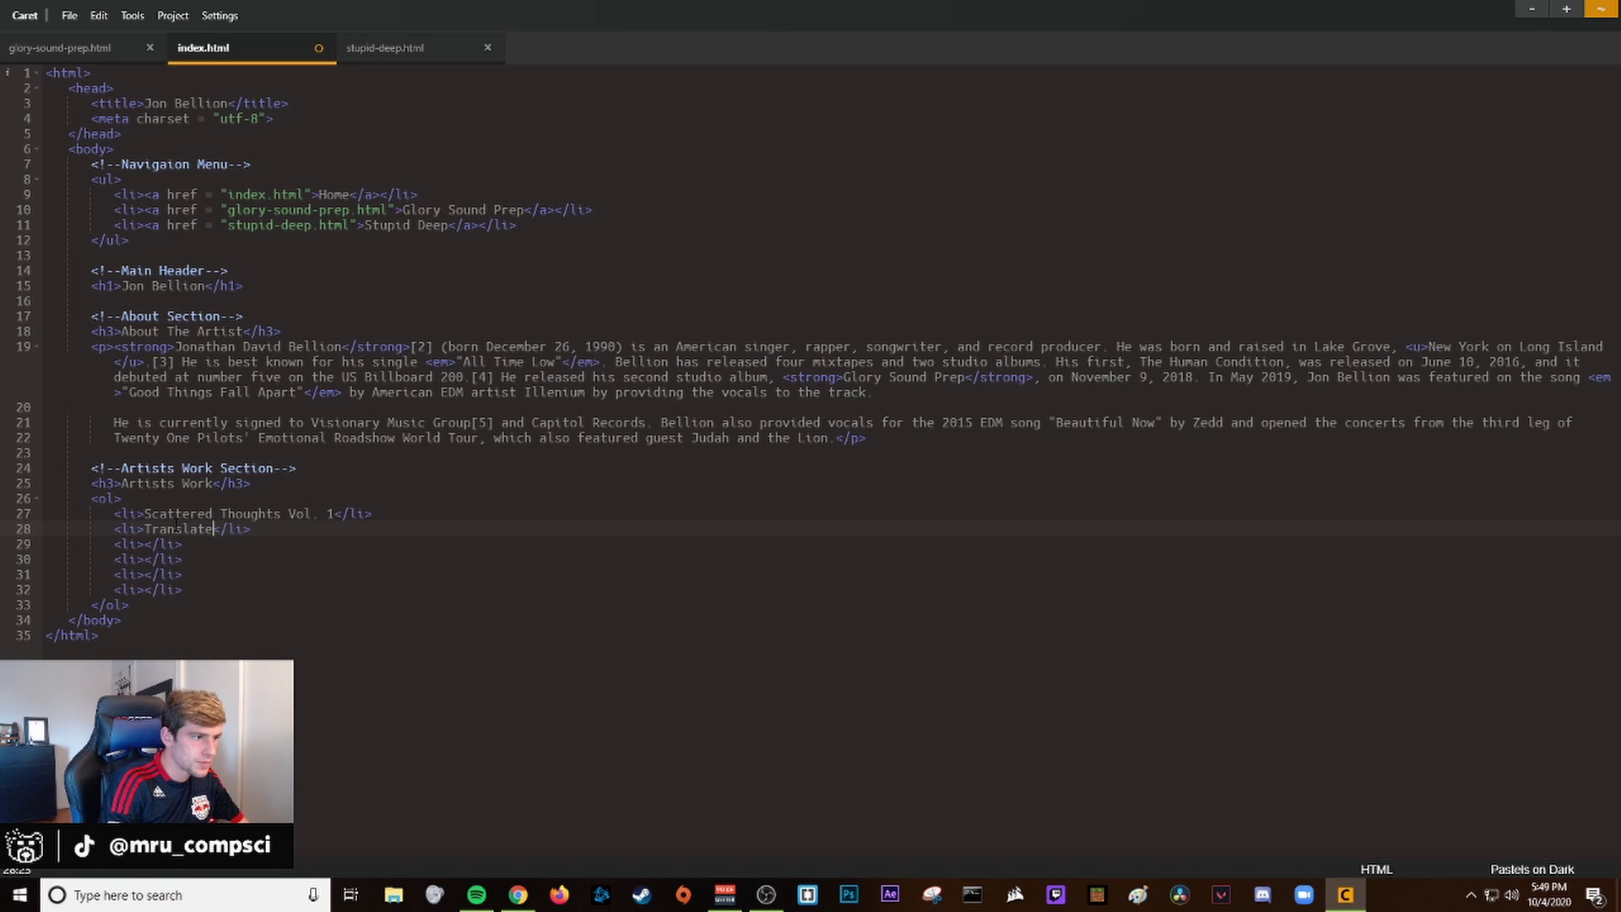
pyautogui.write('ion Through')
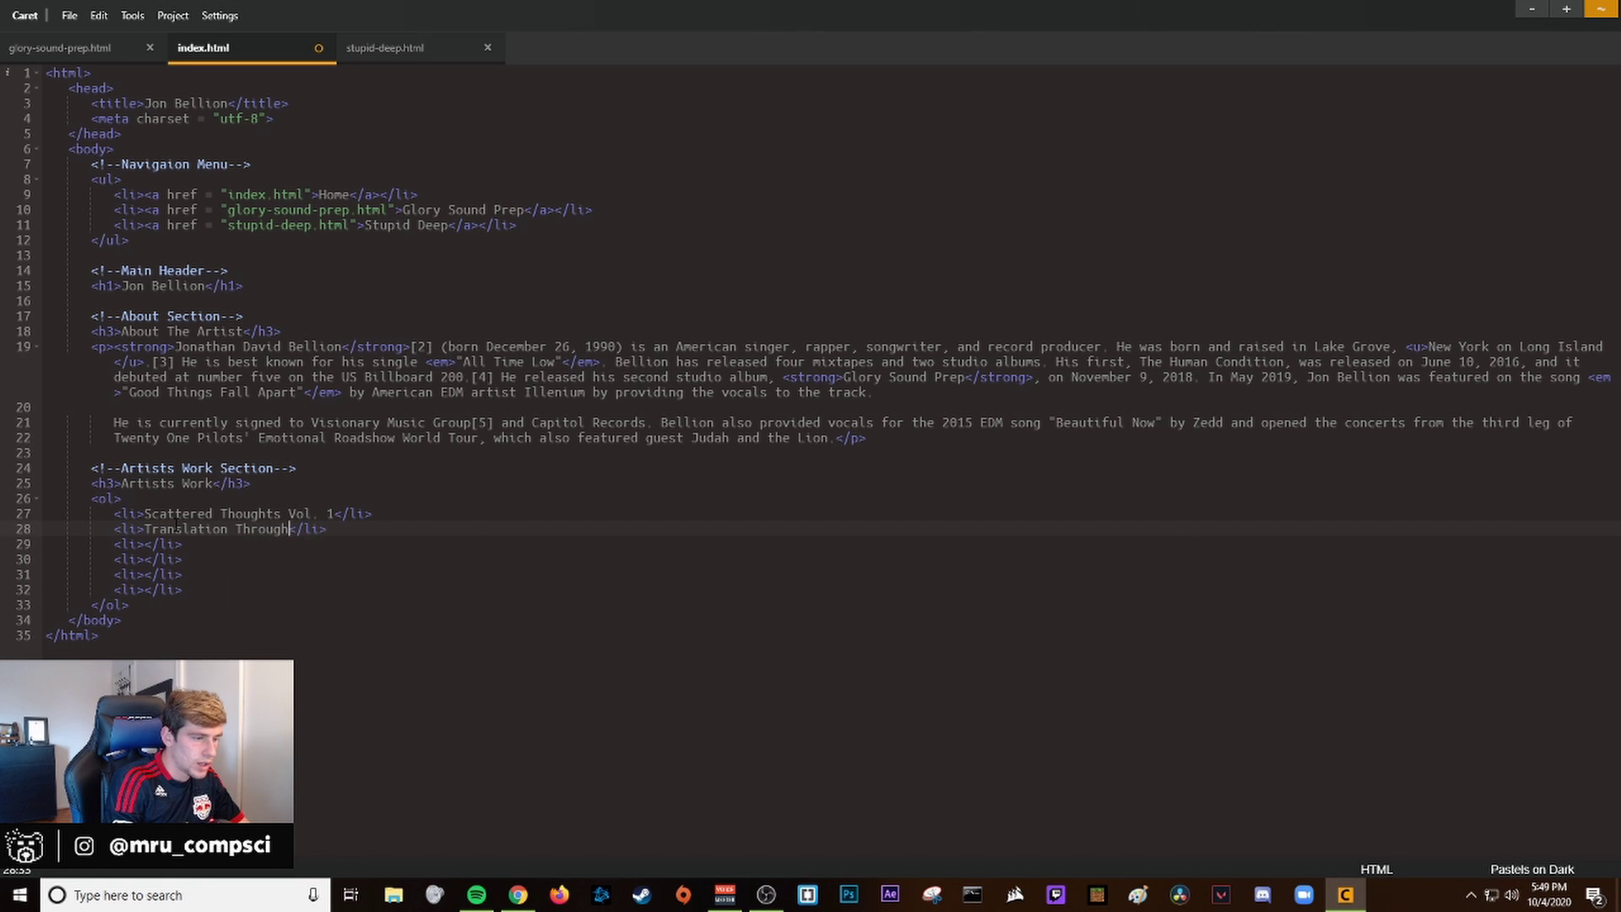
pyautogui.write(' Speakers')
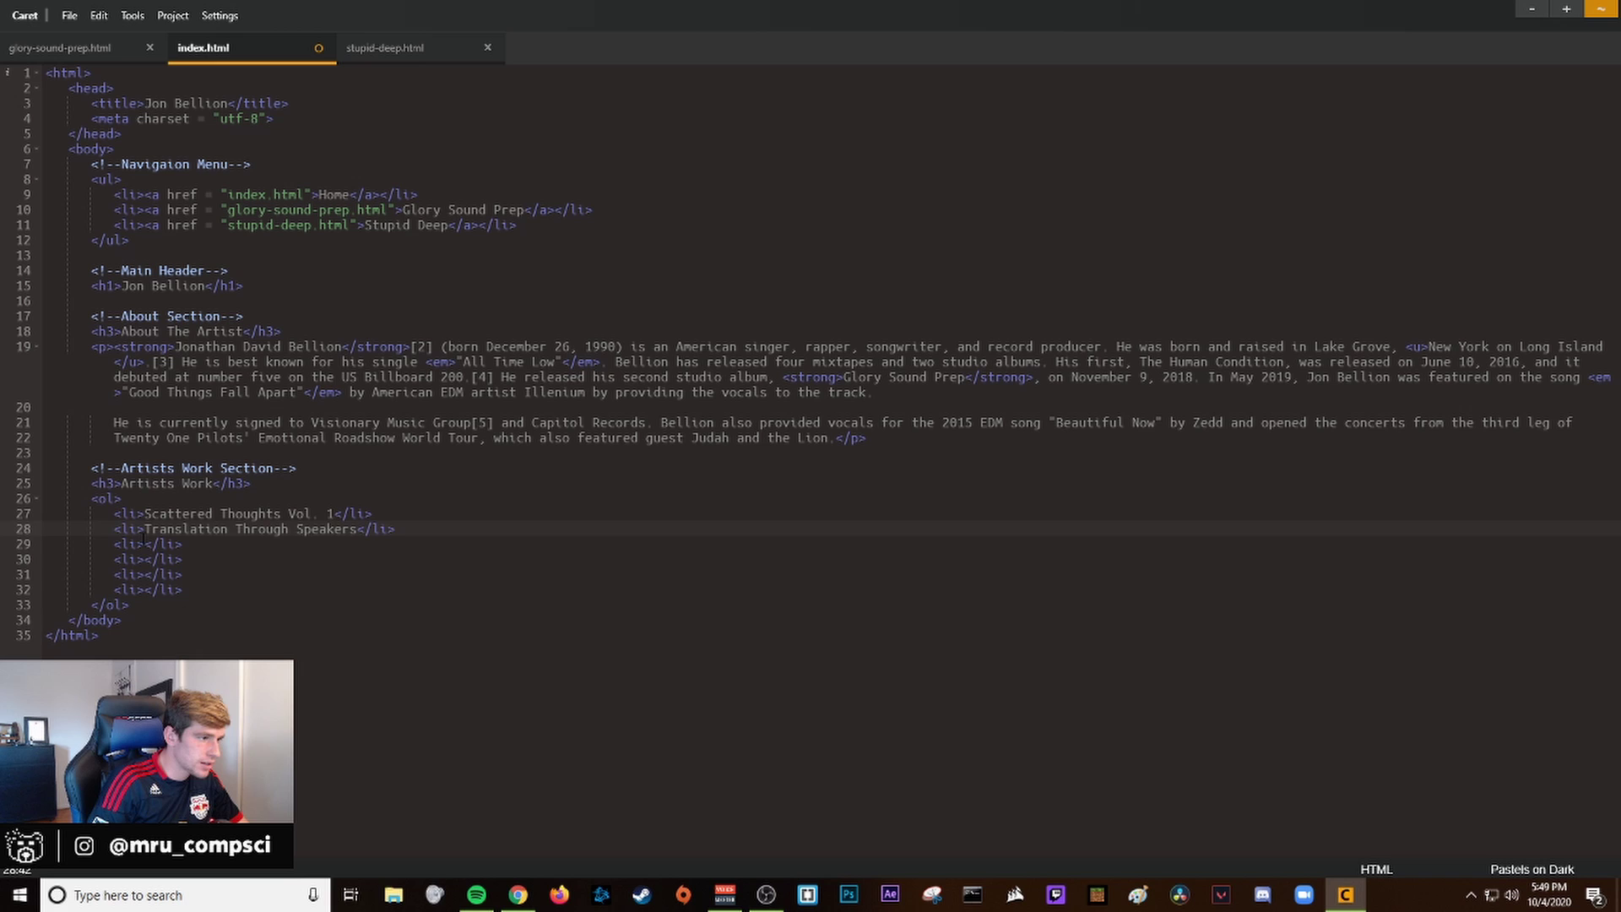
pyautogui.write('The Sepe')
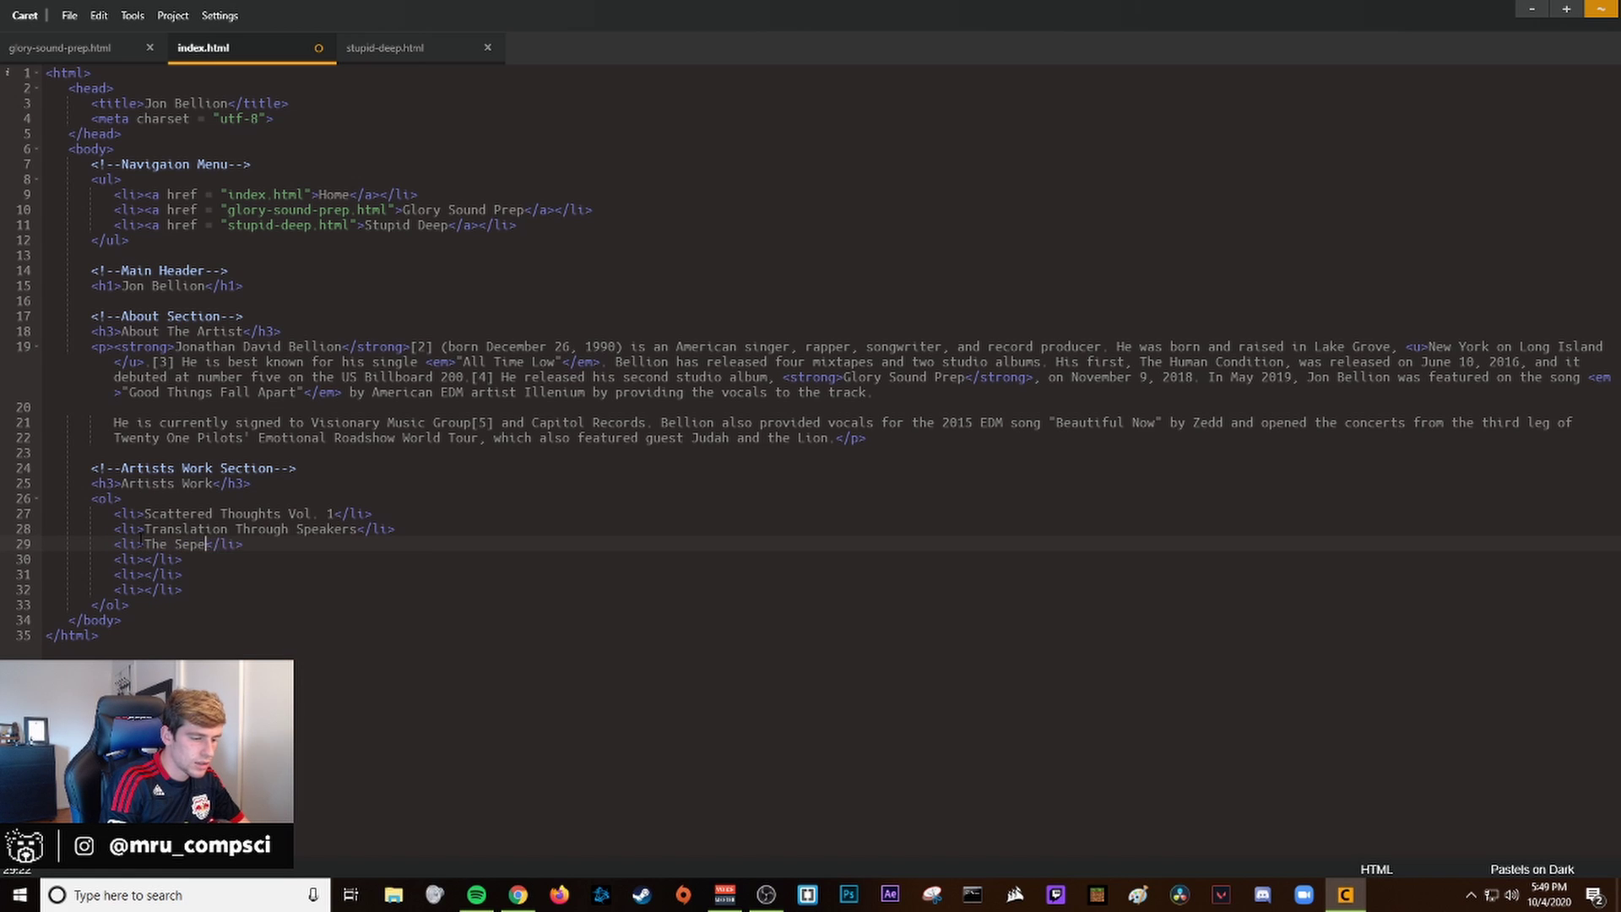
pyautogui.write('ration')
pyautogui.click(146, 559)
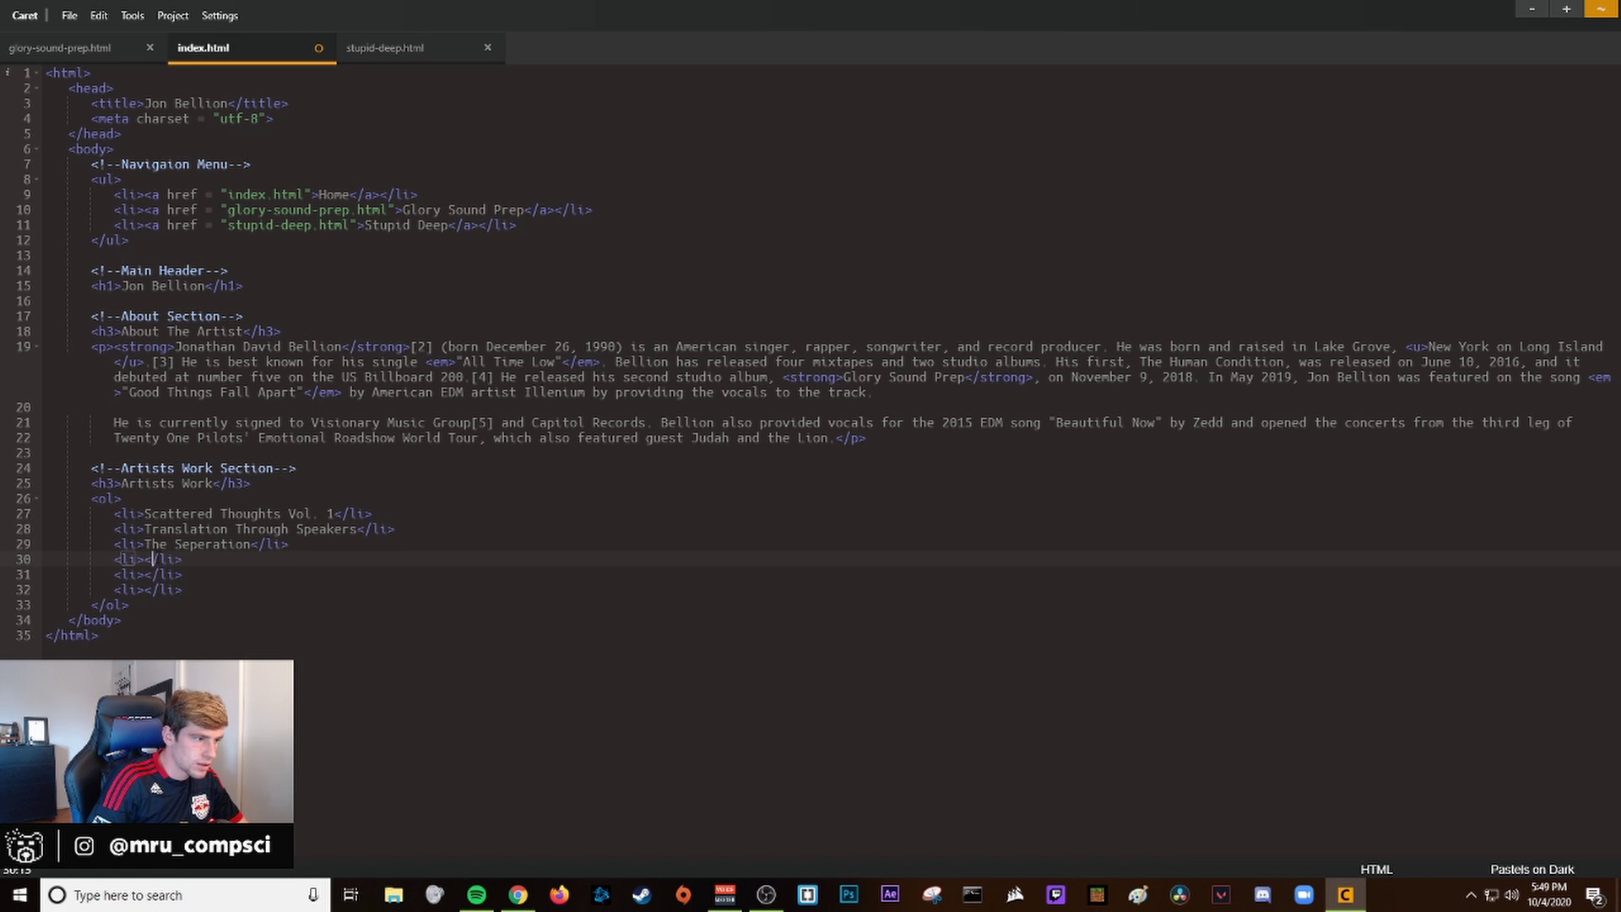
pyautogui.write('The De')
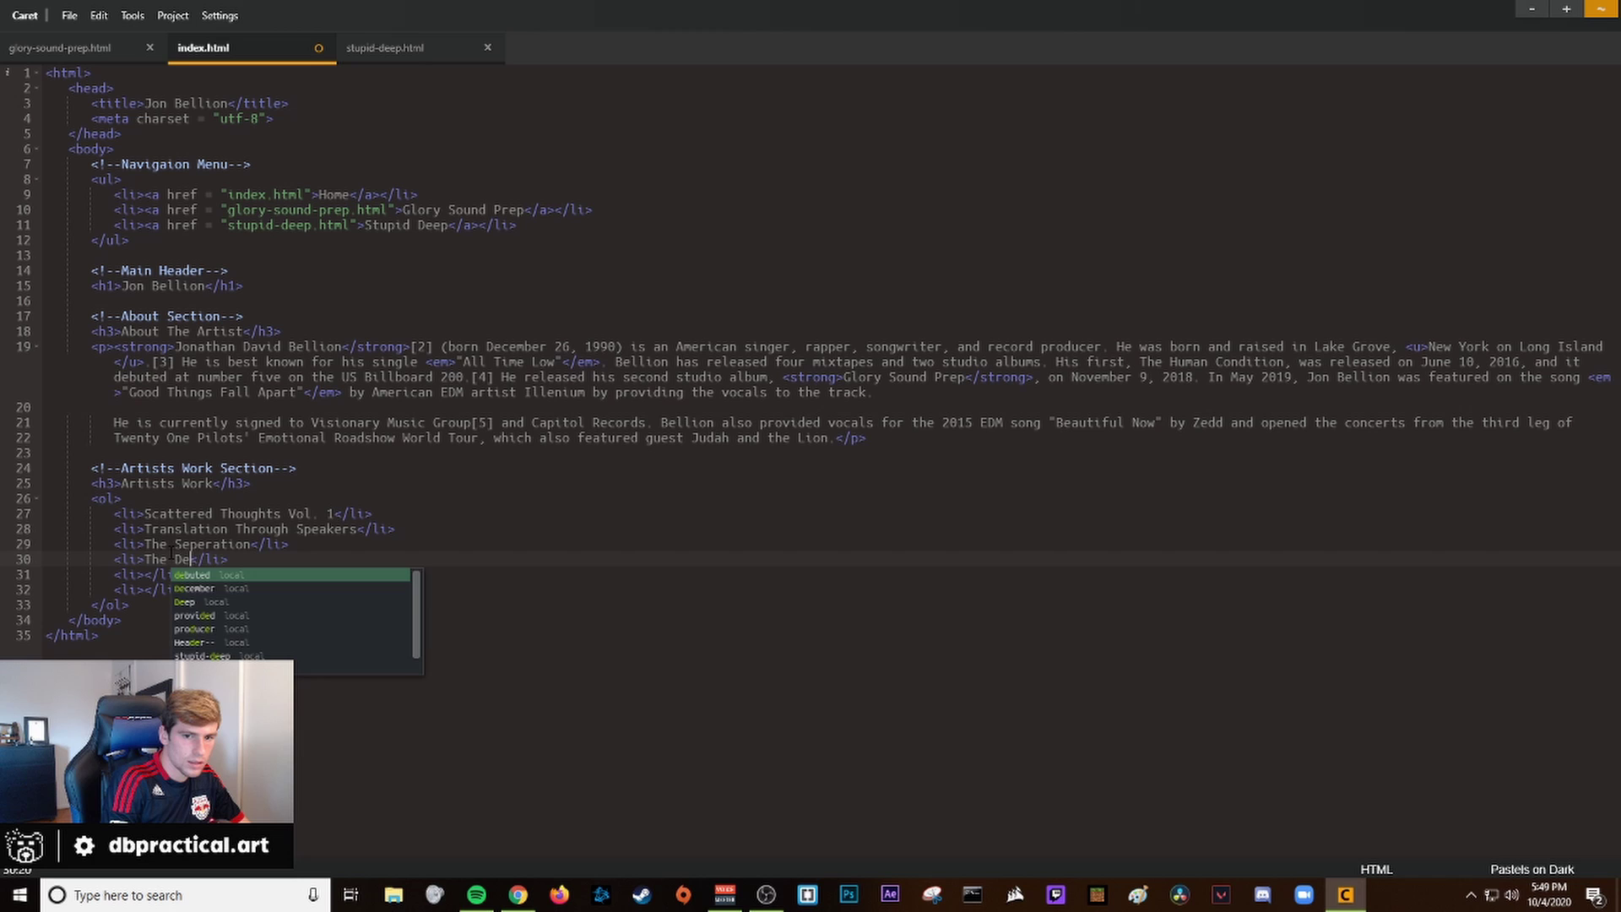
pyautogui.write('finition')
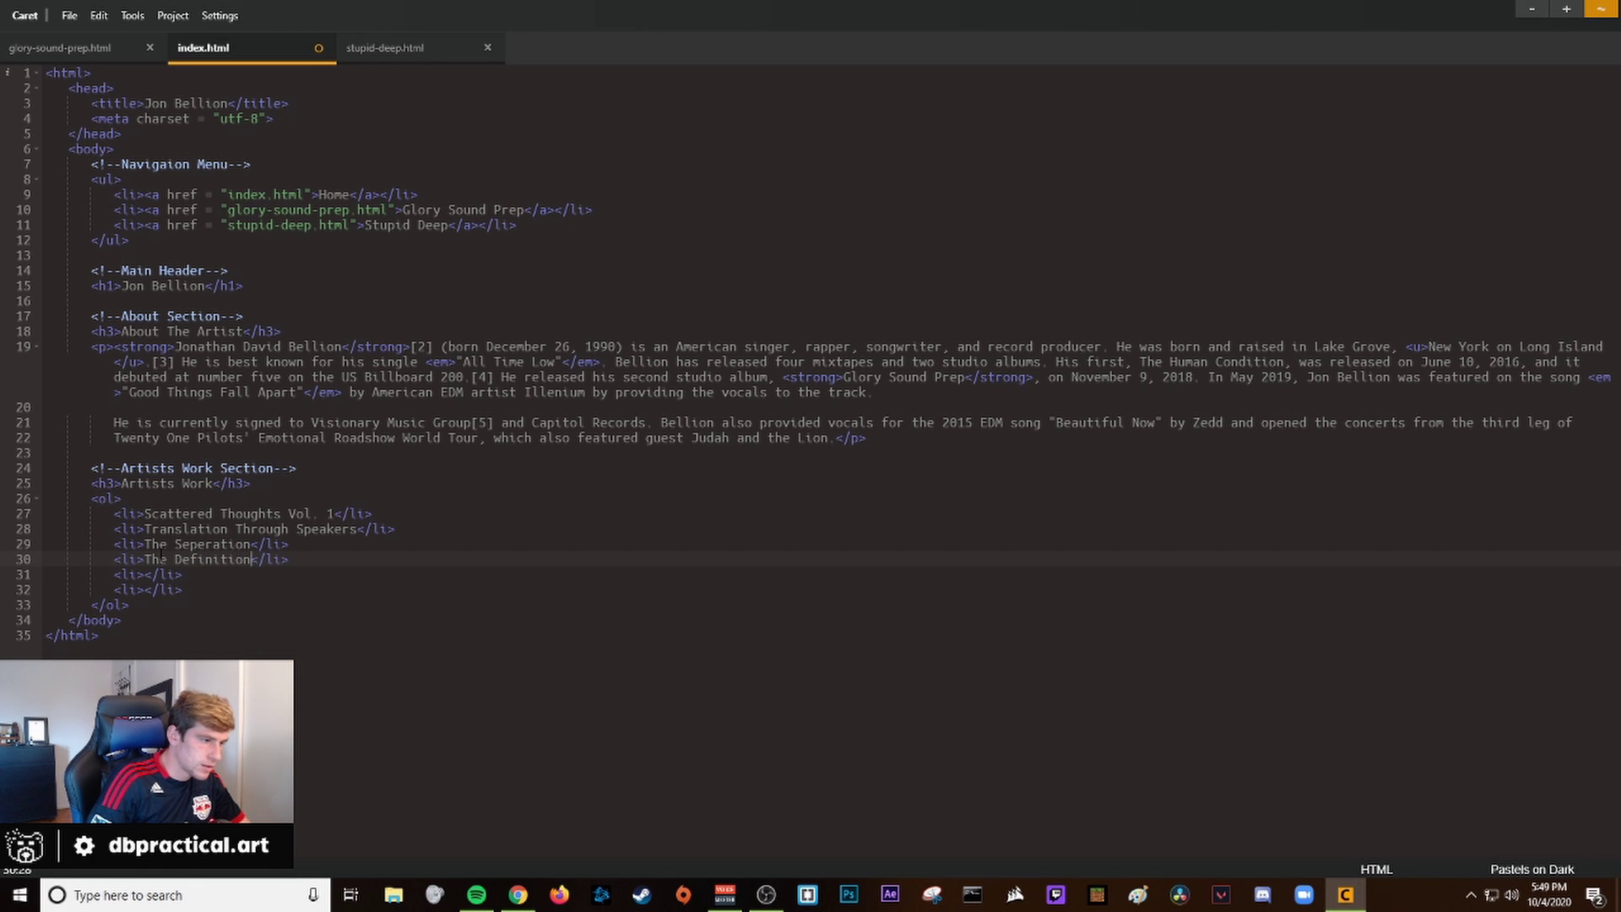
pyautogui.click(144, 574)
pyautogui.write('The Hum')
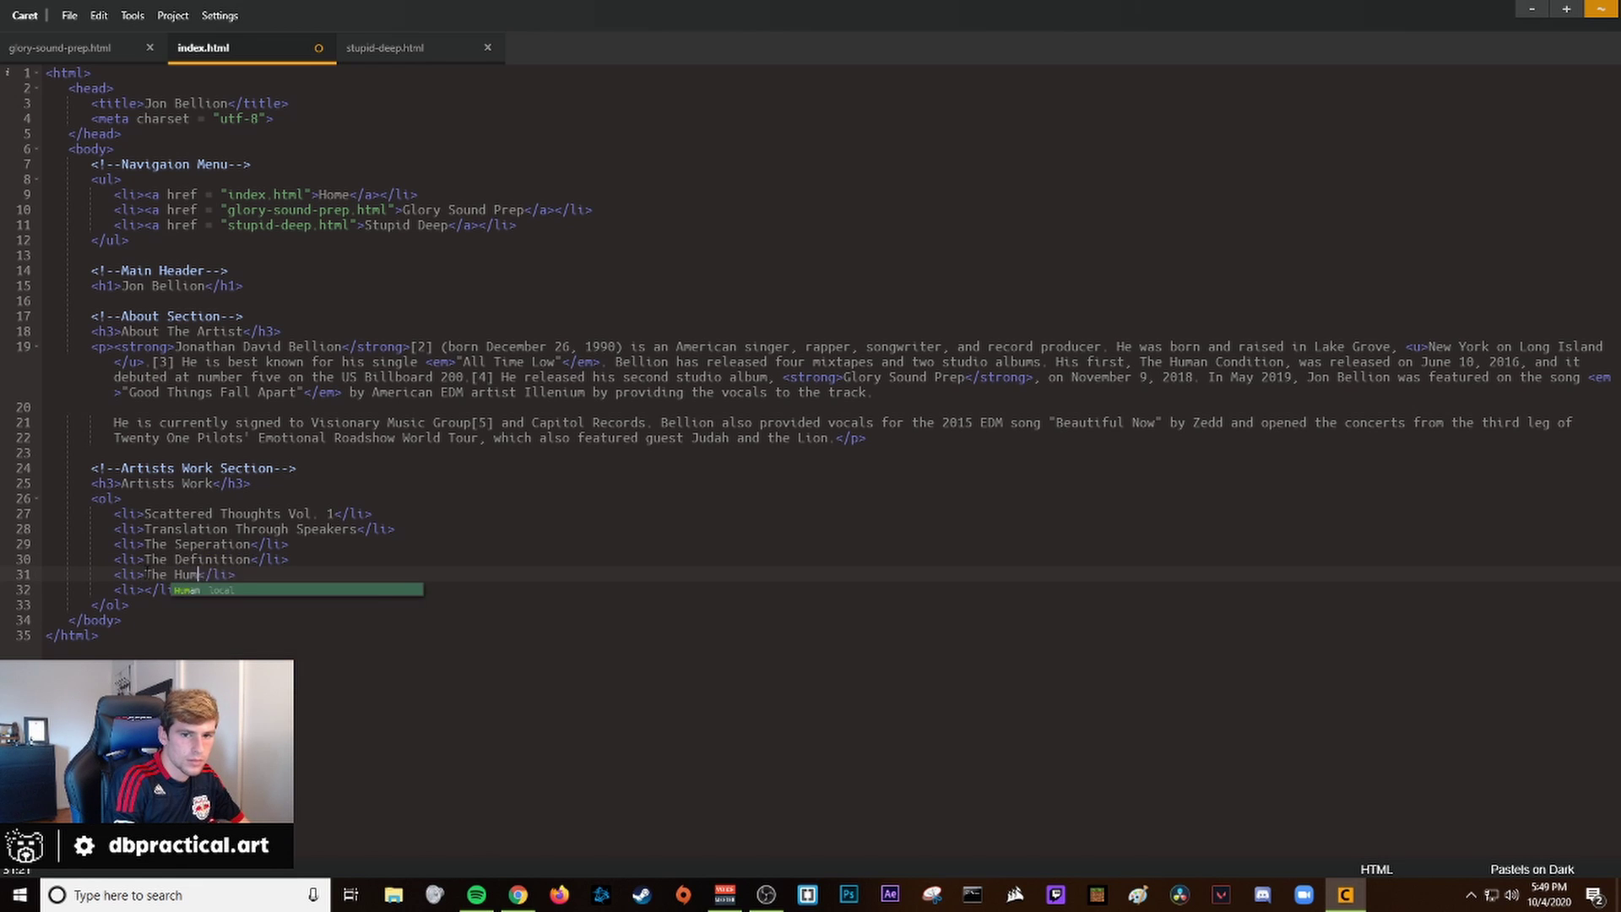
pyautogui.write('an Condi')
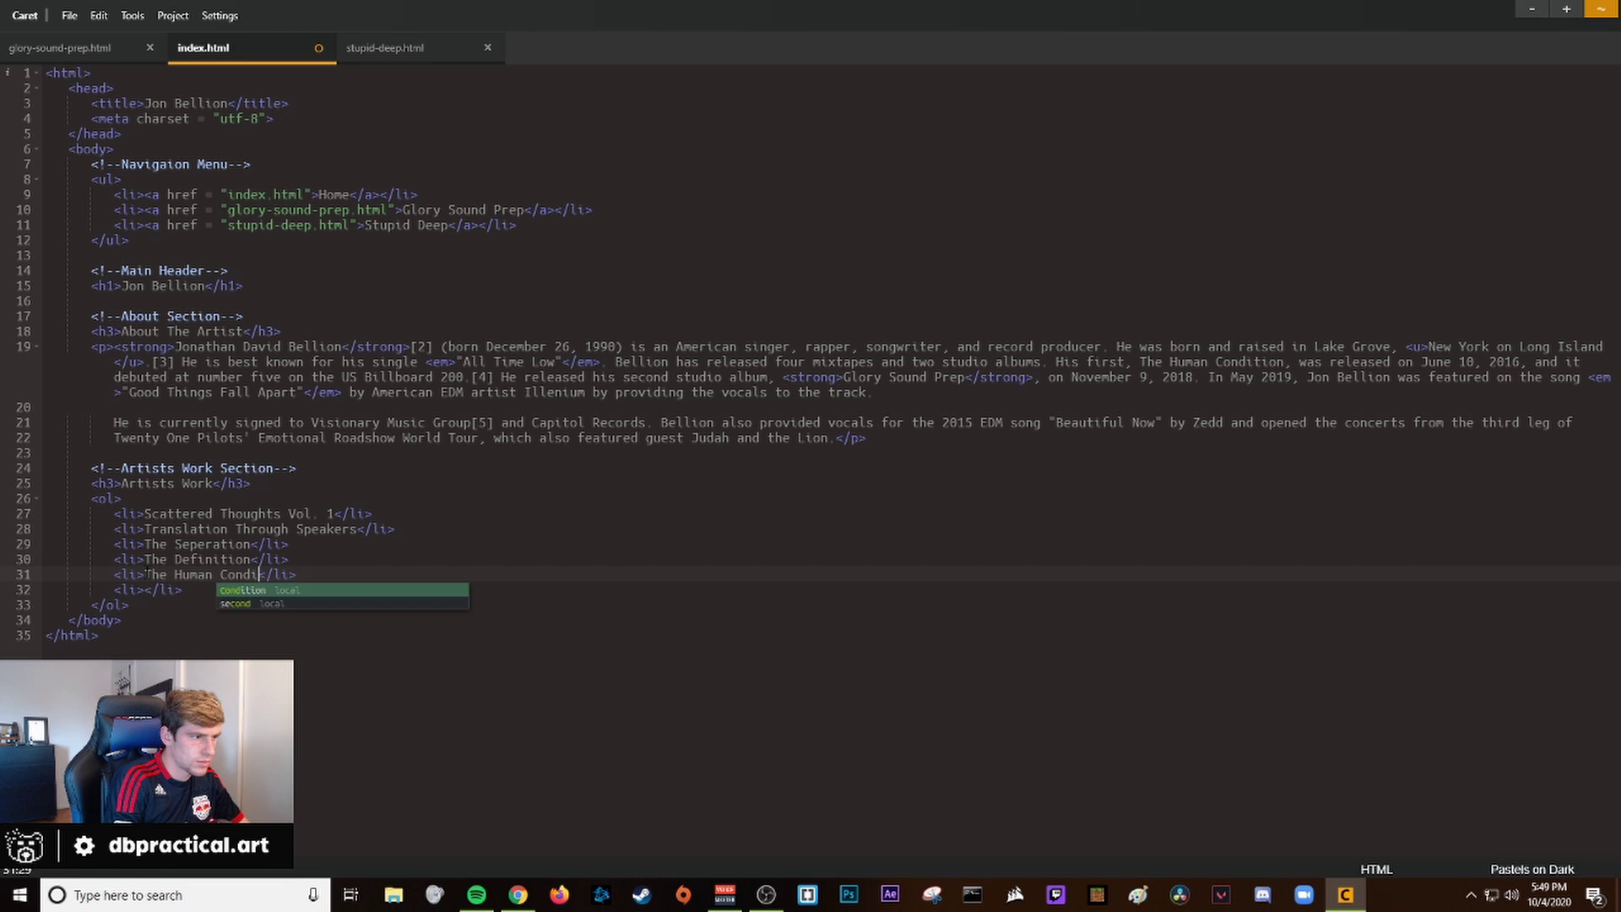
pyautogui.write('tion')
pyautogui.click(144, 589)
pyautogui.write('Glo')
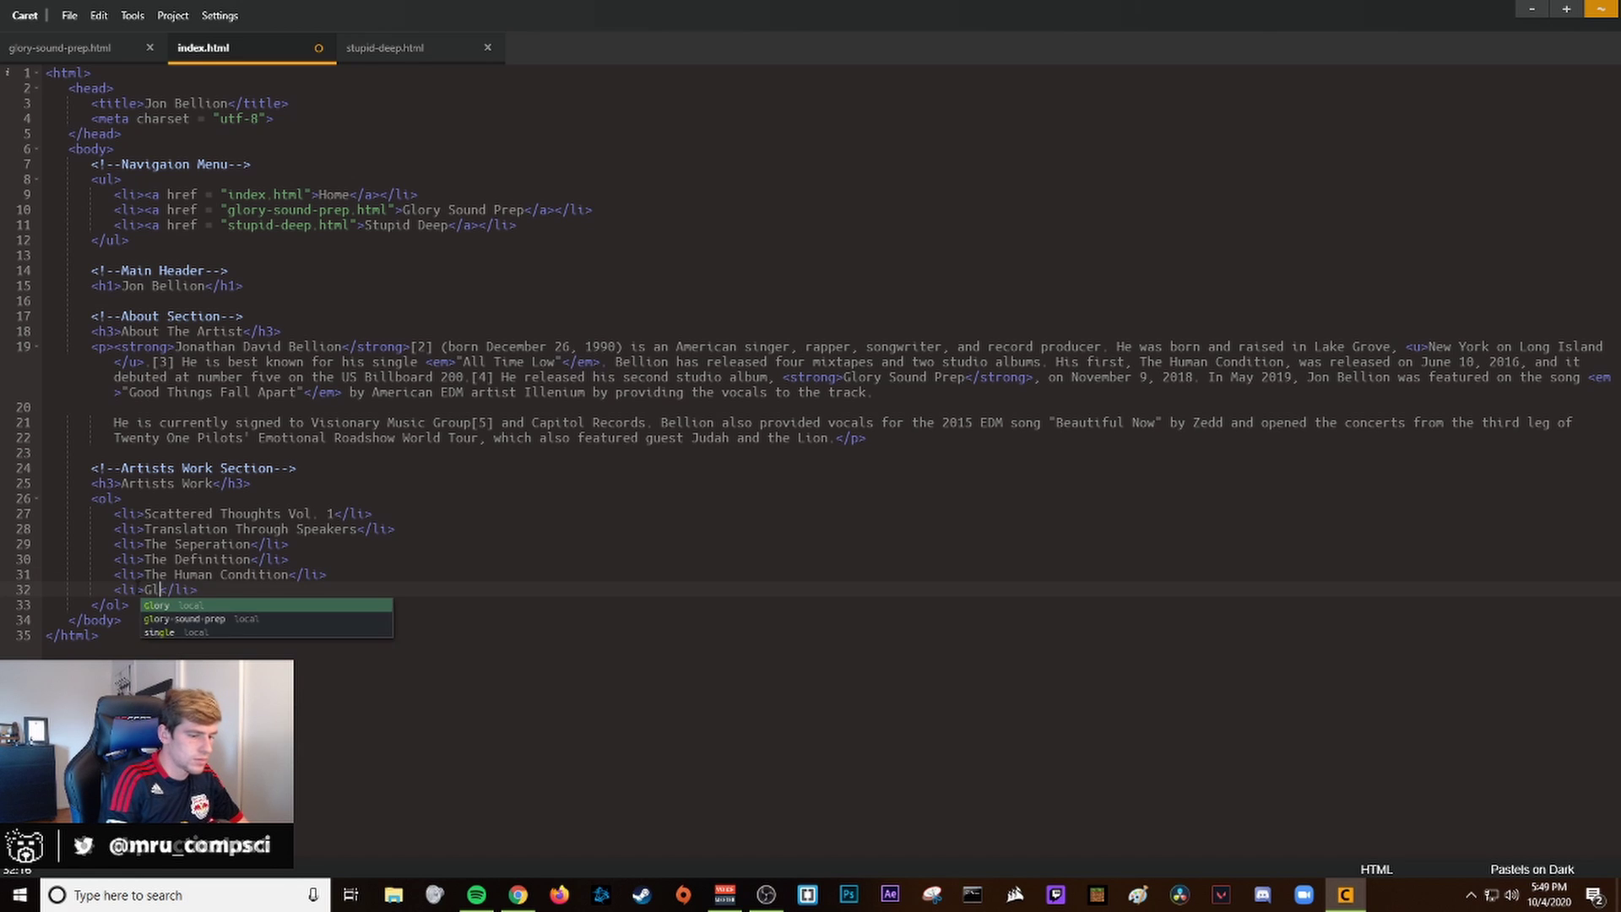
pyautogui.write('ry Sound Prep')
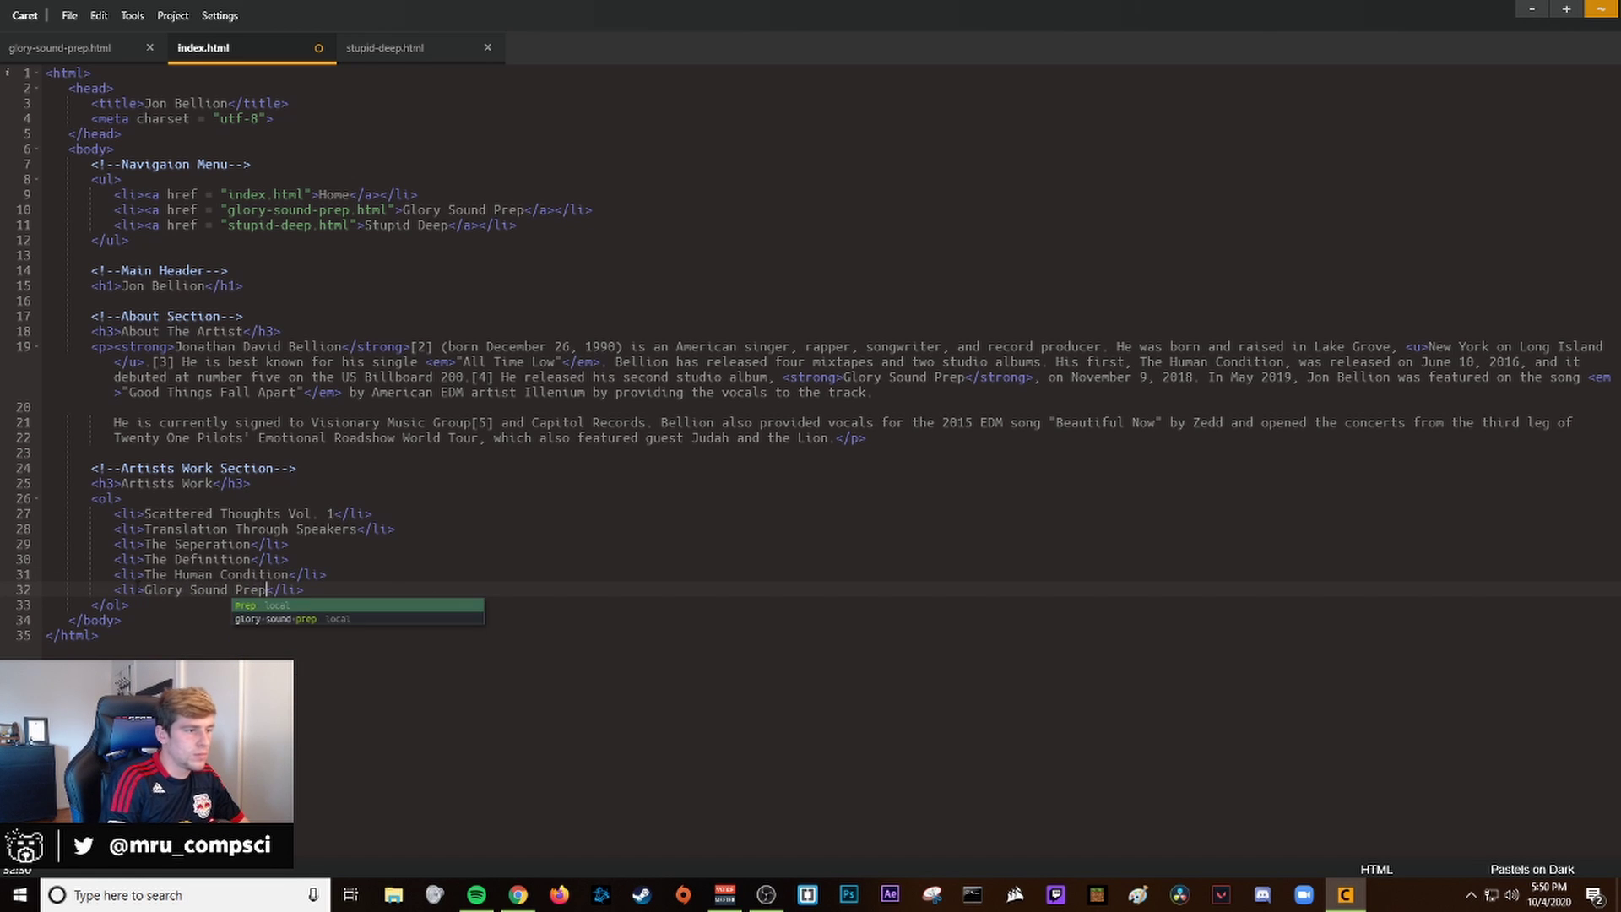
pyautogui.click(314, 437)
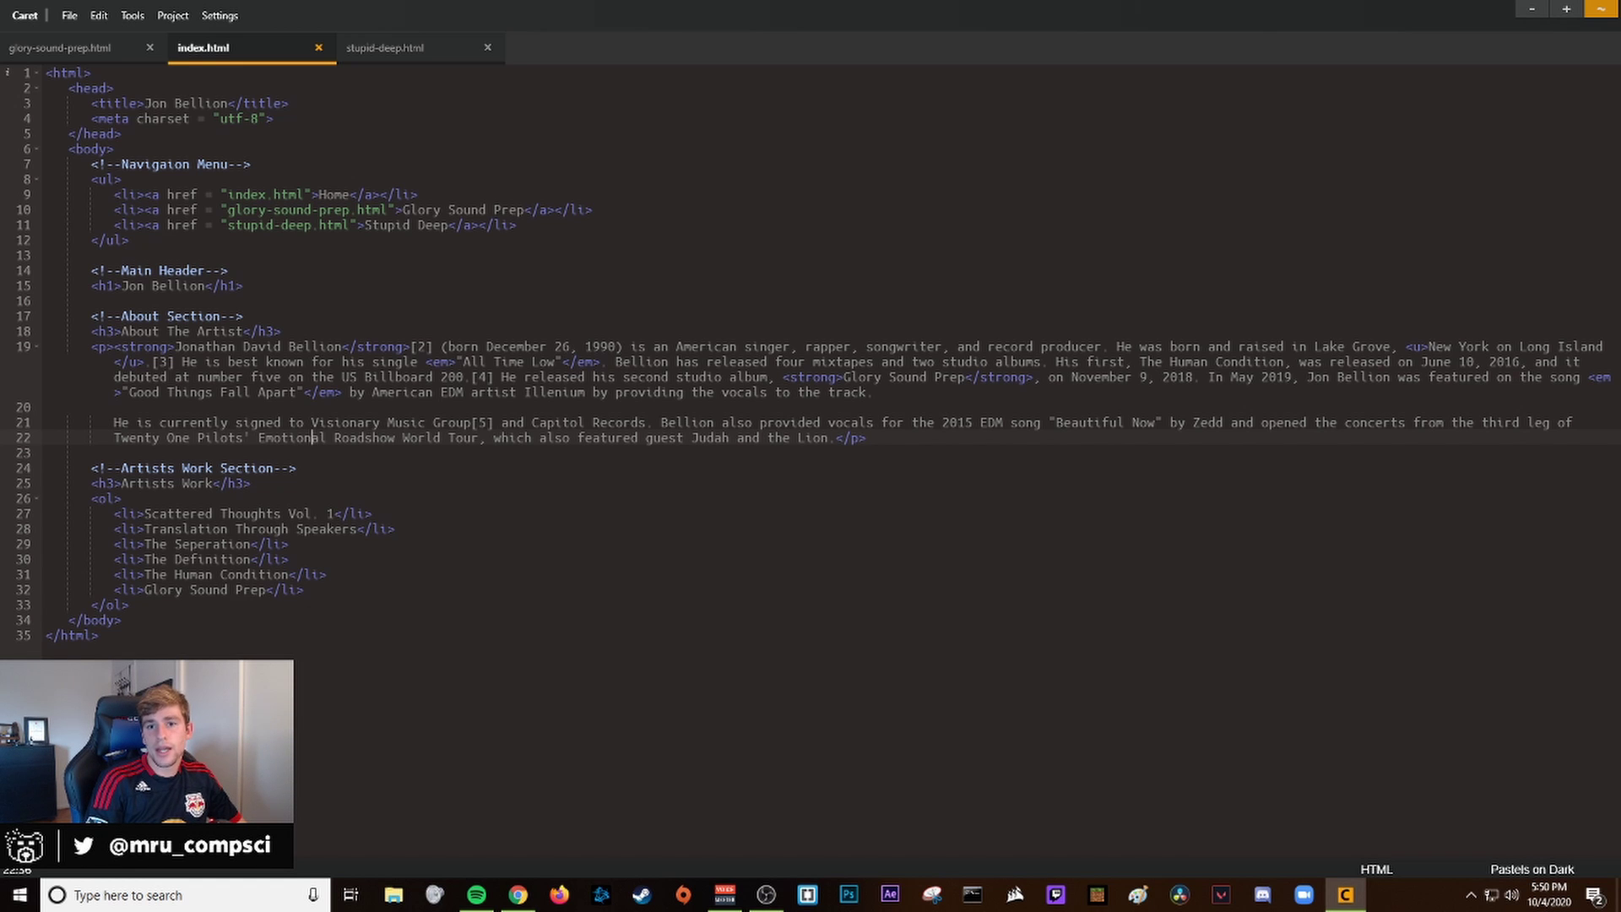
# Step: Check the six numbered album titles under Artists Work in Chrome
pyautogui.hotkey('alt', 'Tab')
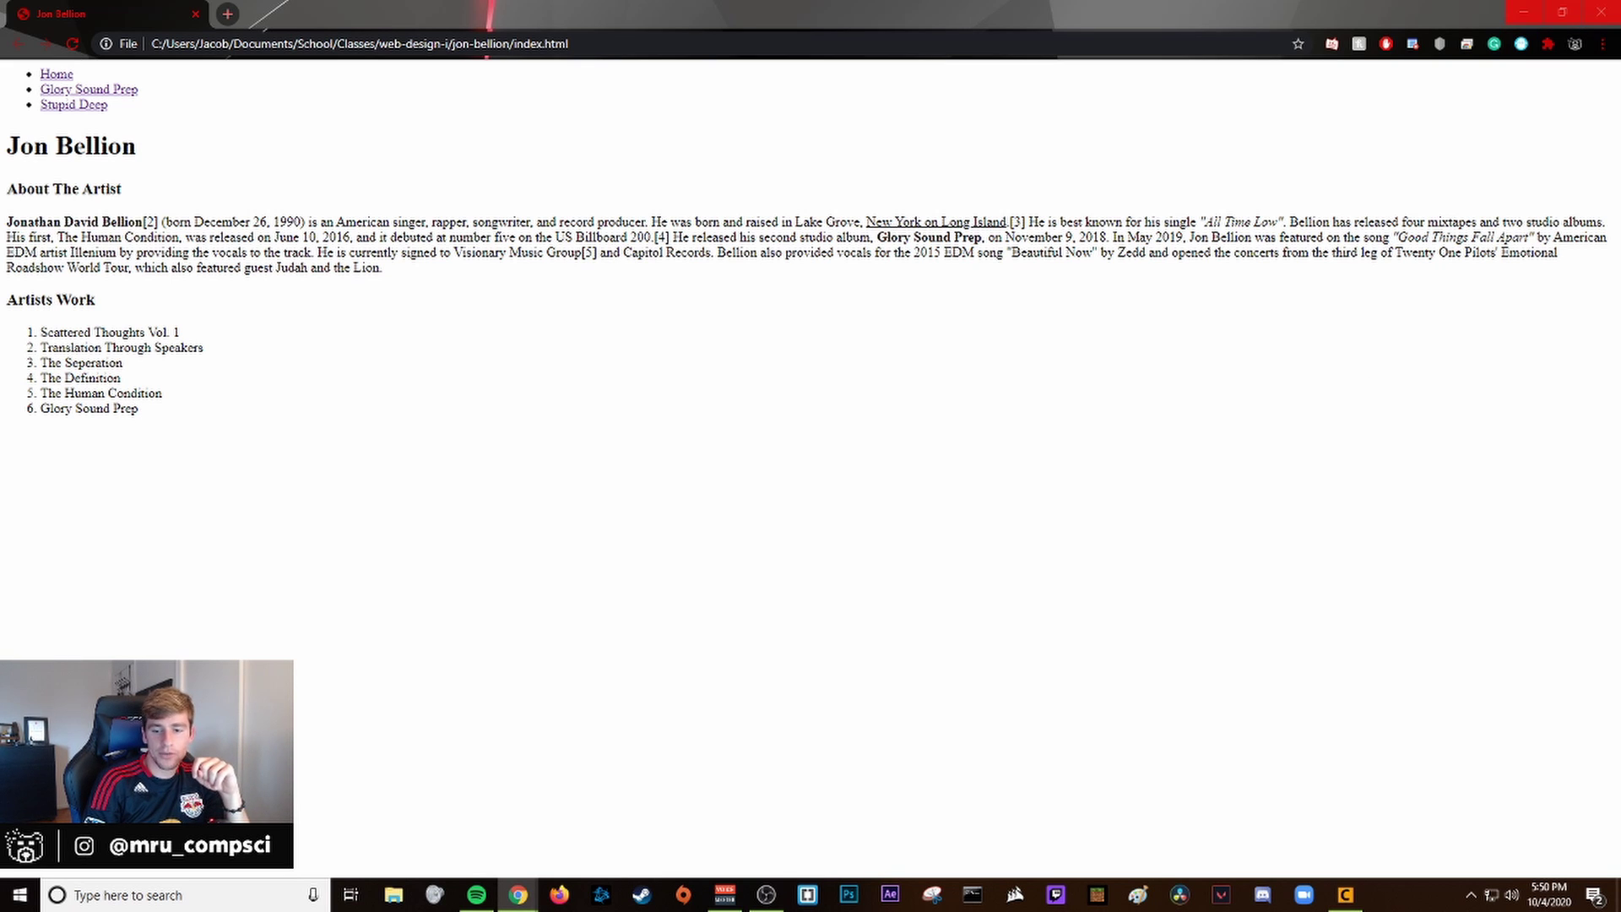
pyautogui.hotkey('alt', 'Tab')
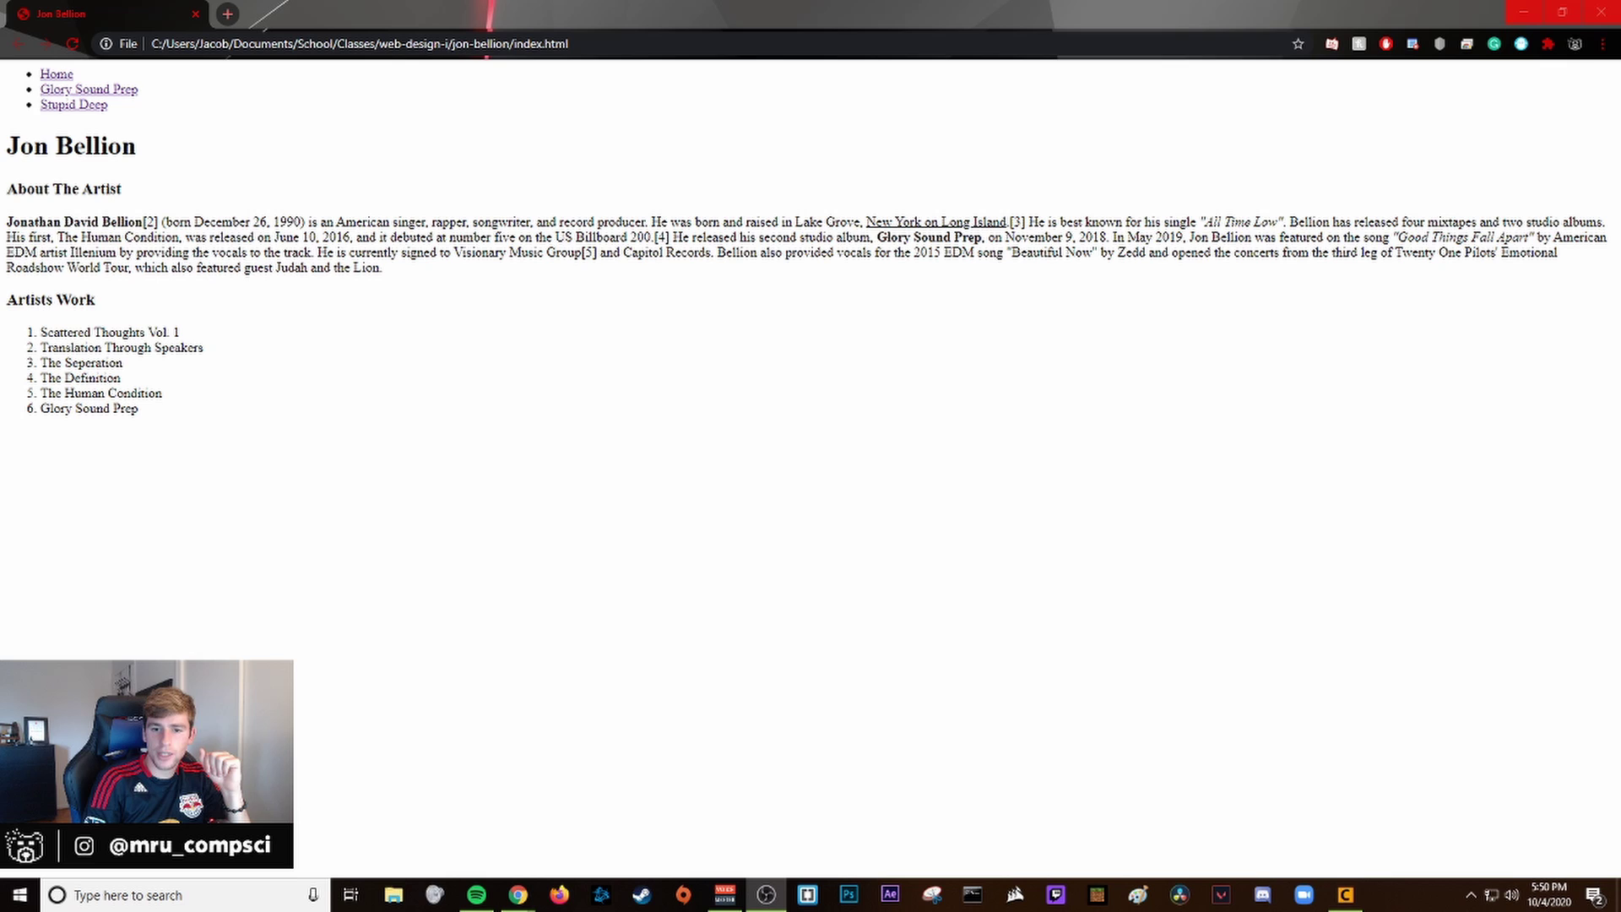